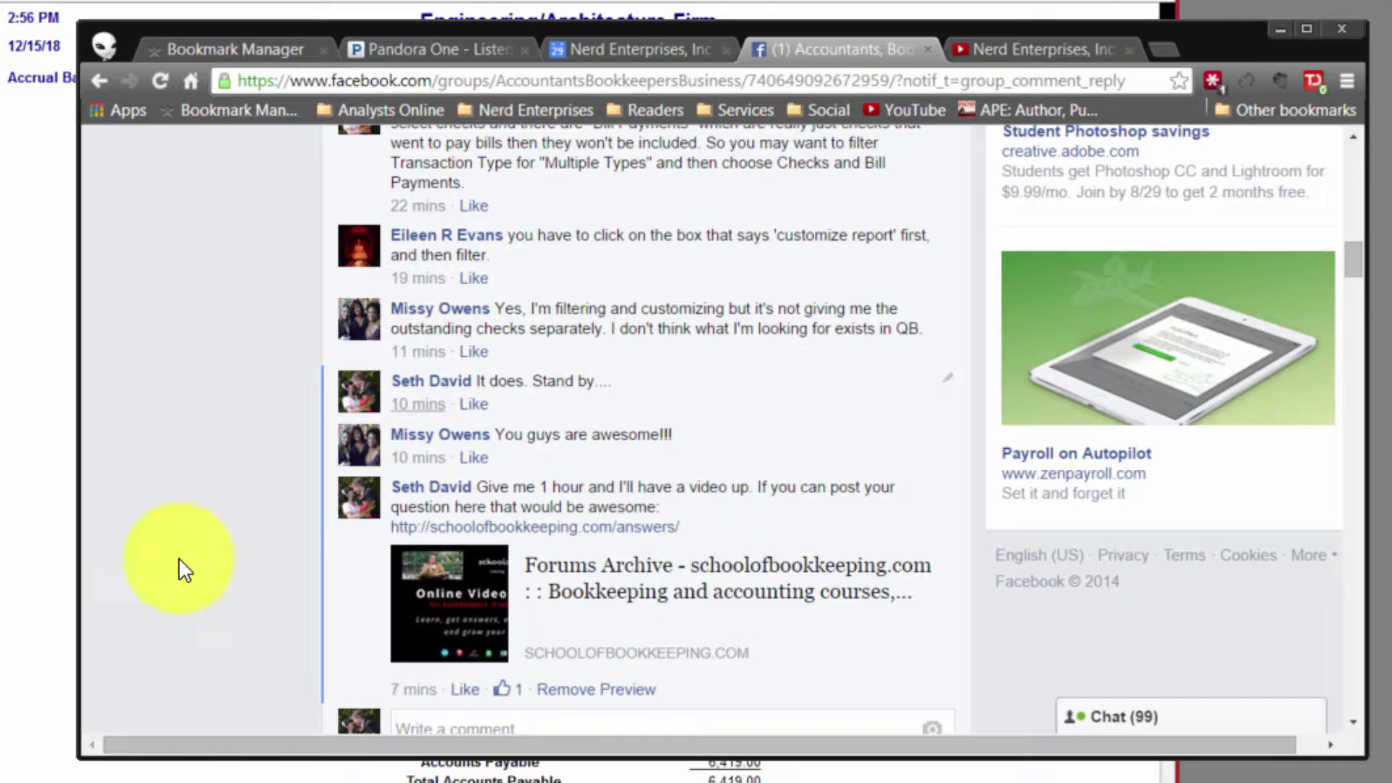
Read the Facebook group's outstanding-checks question and replies, then minimize Chrome to show the Balance Sheet
{"action": "scroll", "coordinate": [228, 540], "scroll_direction": "up", "scroll_amount": 15}
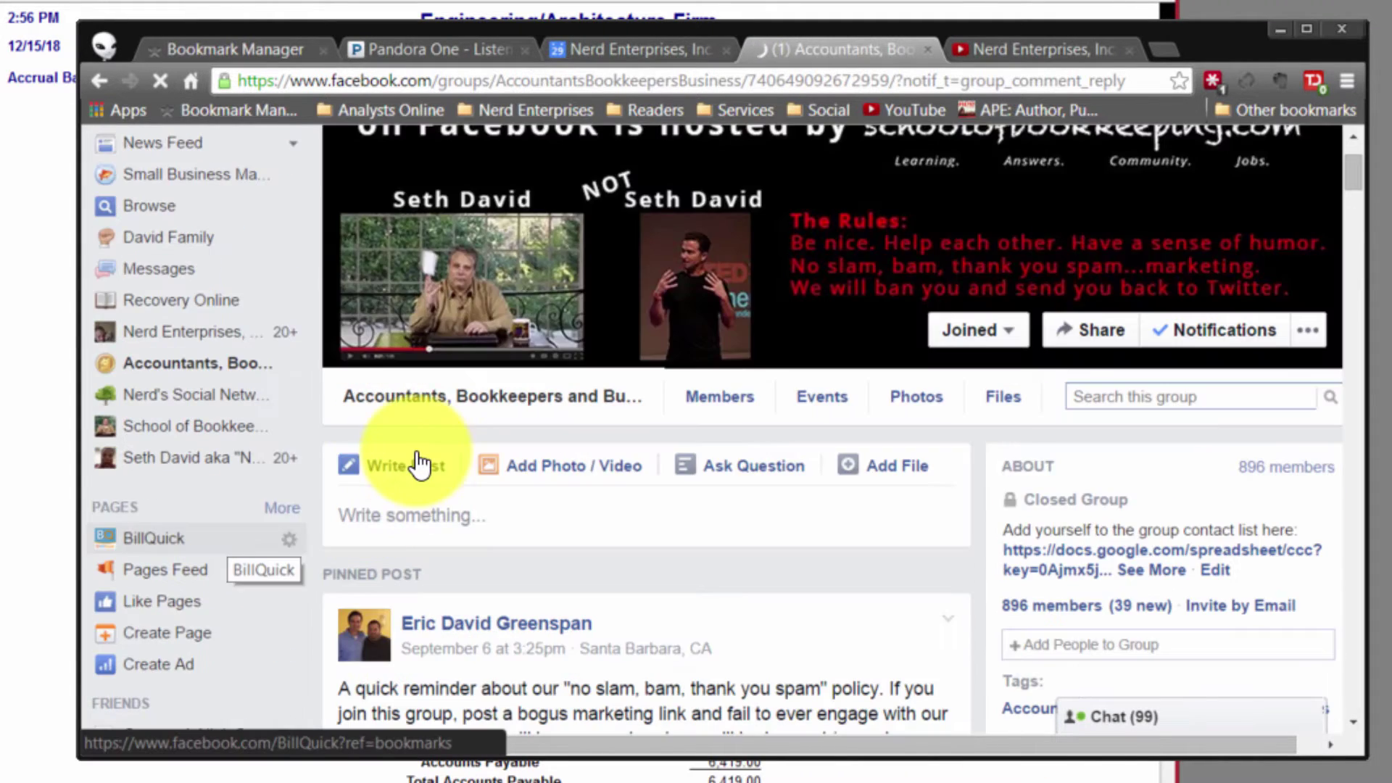
{"action": "scroll", "coordinate": [507, 522], "scroll_direction": "down", "scroll_amount": 5}
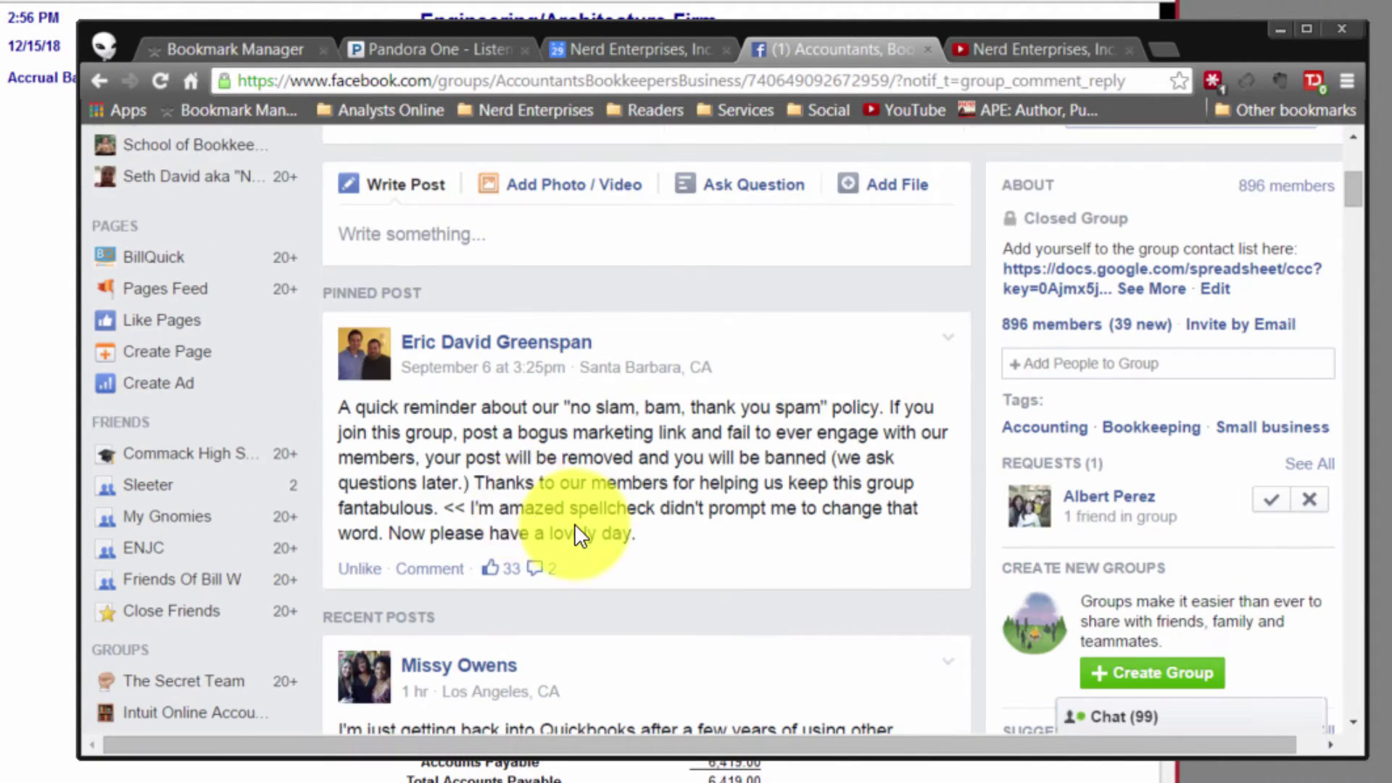
{"action": "scroll", "coordinate": [577, 527], "scroll_direction": "down", "scroll_amount": 5}
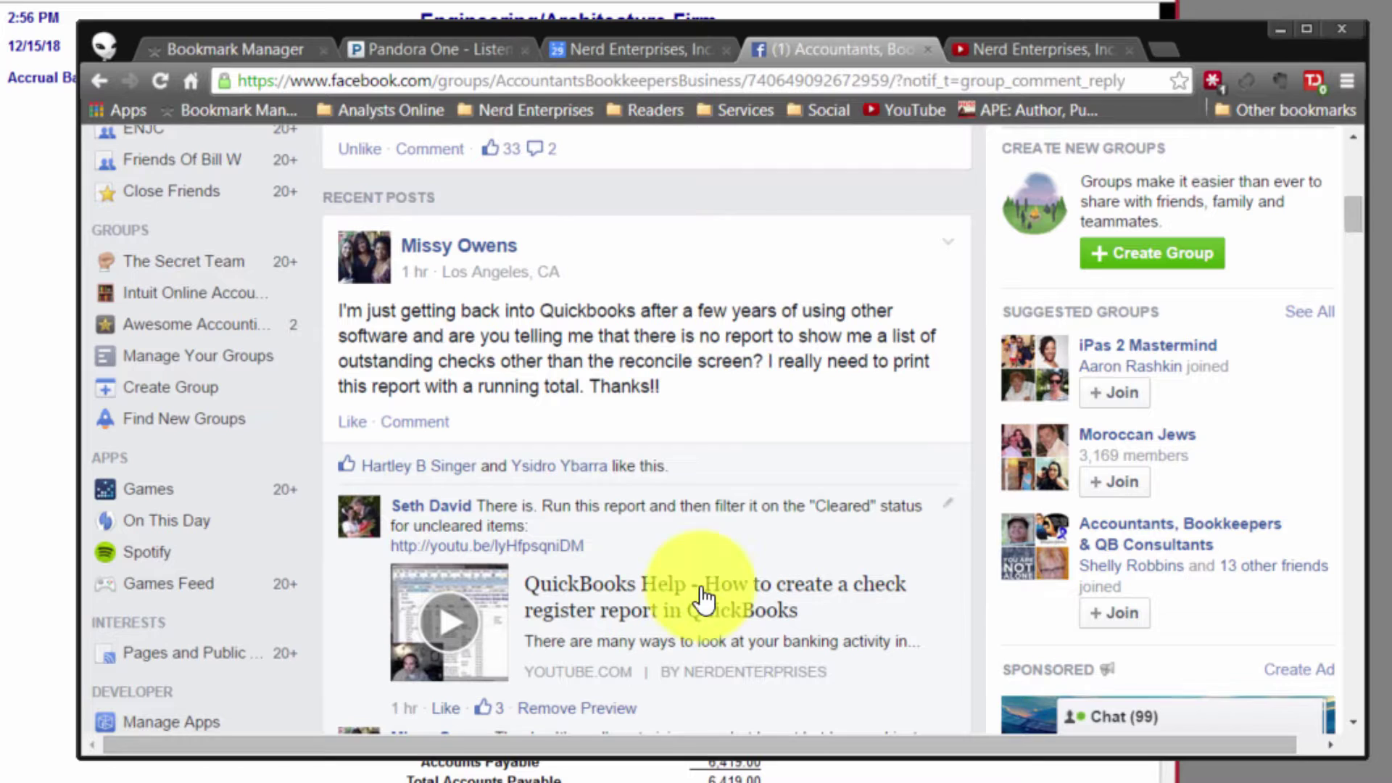
{"action": "left_click", "coordinate": [1280, 29]}
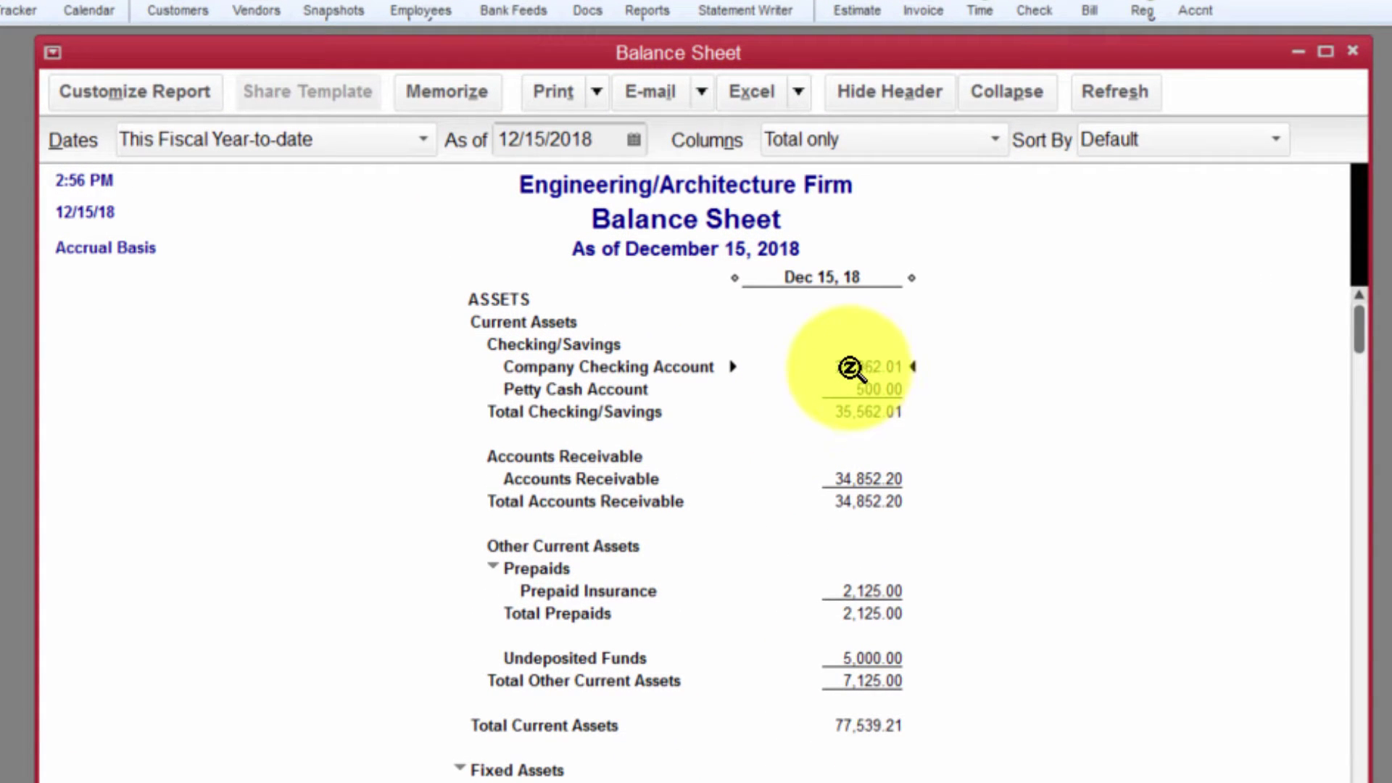
Drill into the Company Checking Account amount and filter the report to Cleared: No
{"action": "double_click", "coordinate": [863, 368]}
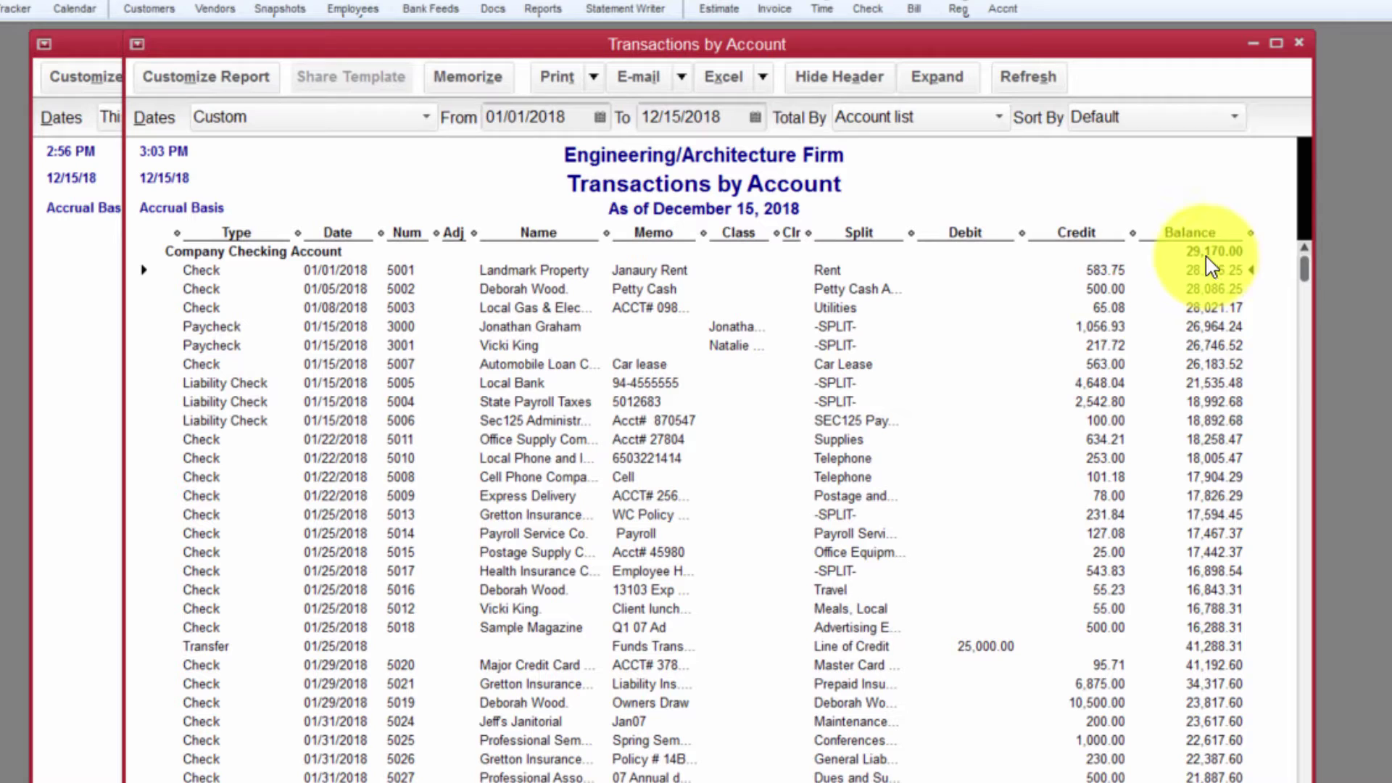
{"action": "left_click", "coordinate": [196, 80]}
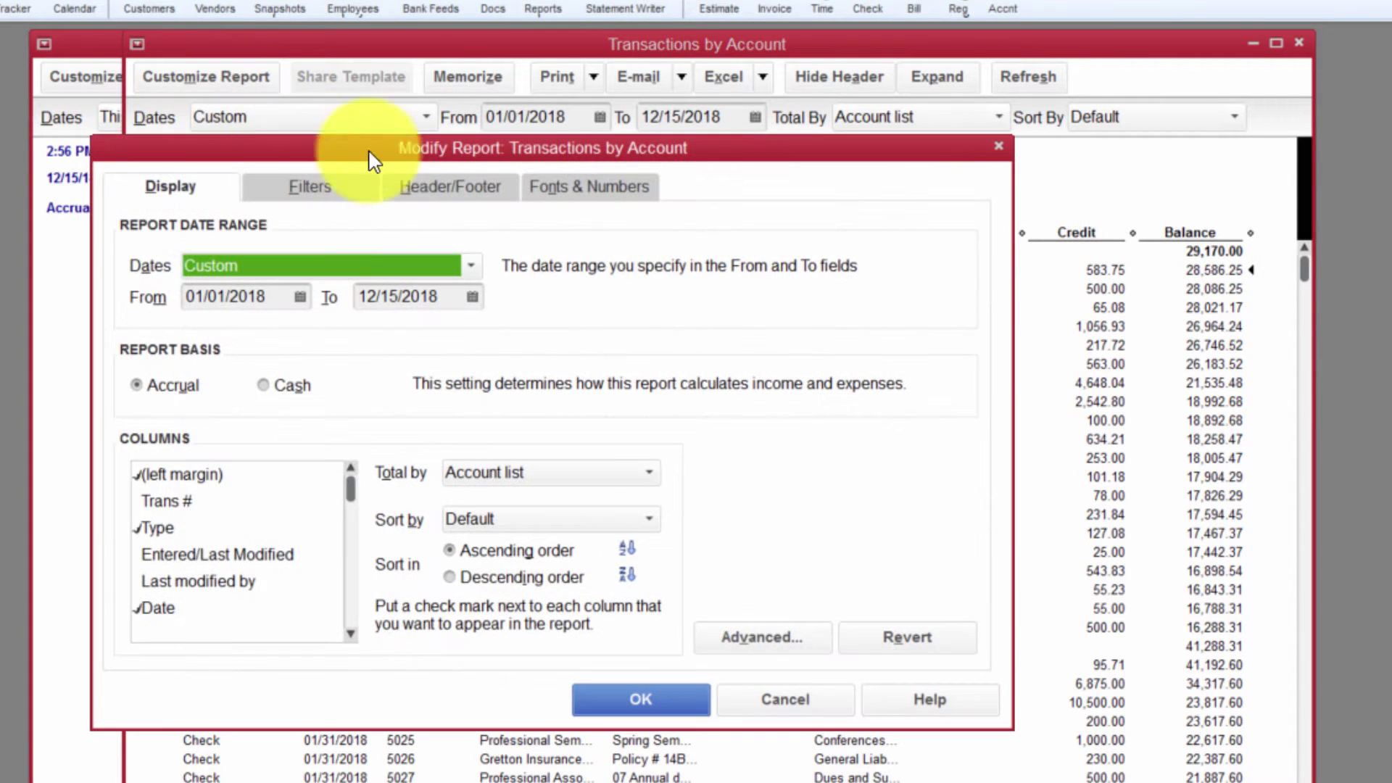
{"action": "left_click", "coordinate": [330, 186]}
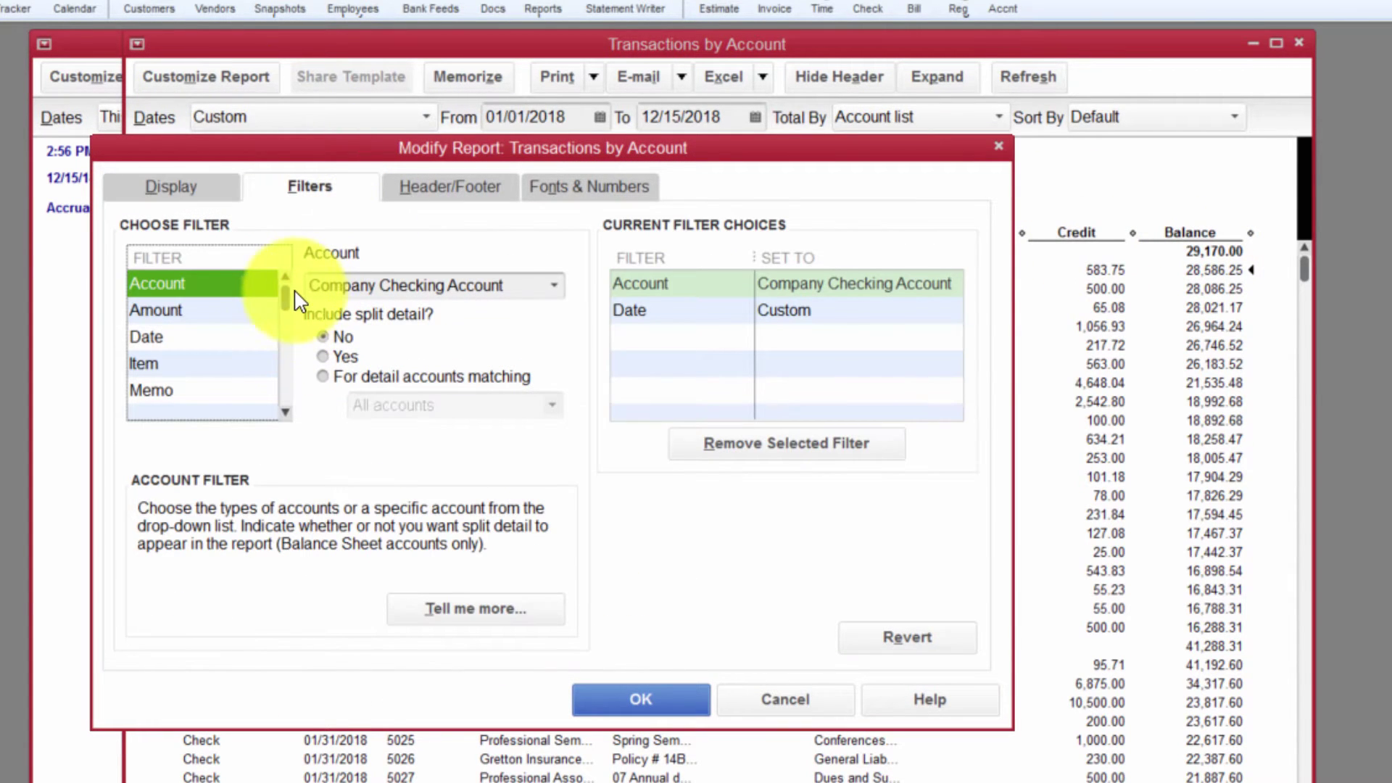
{"action": "scroll", "coordinate": [288, 311], "scroll_direction": "down", "scroll_amount": 3}
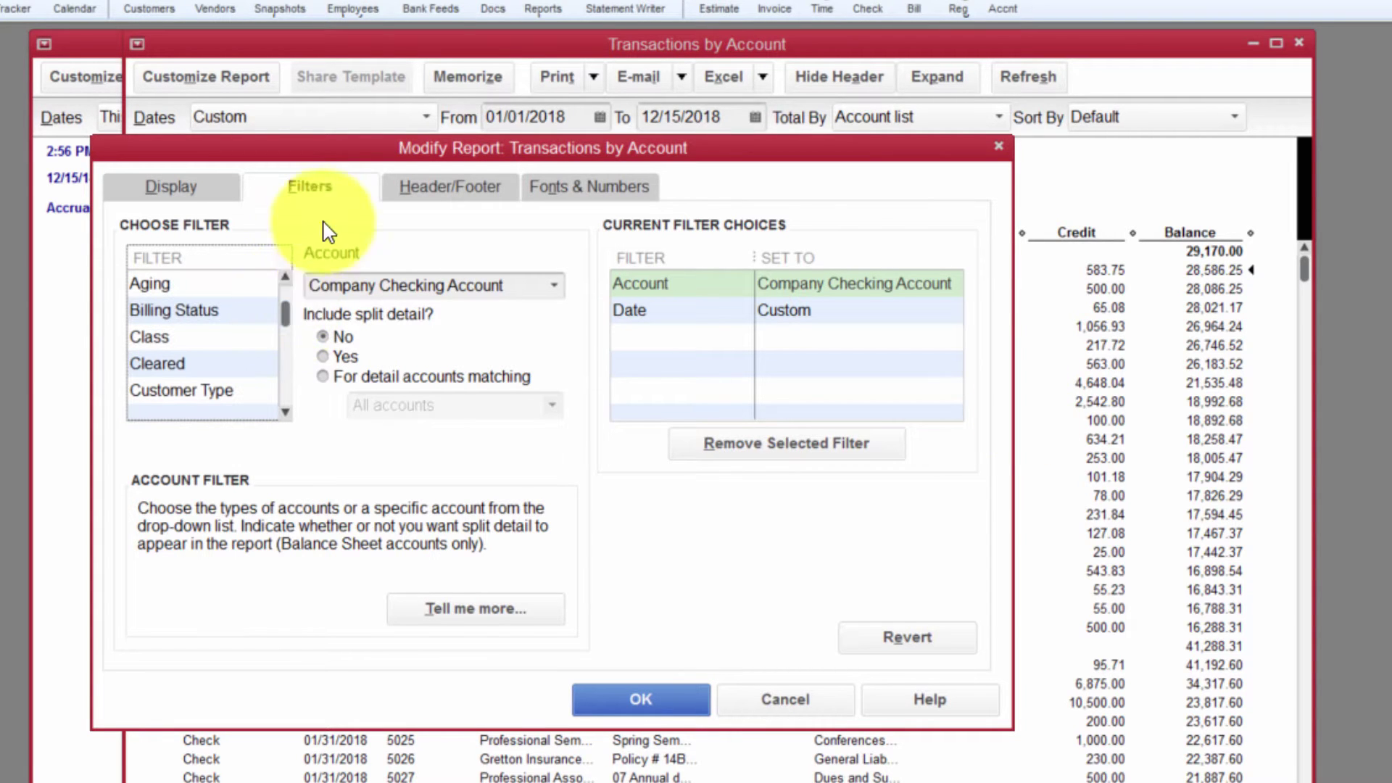
{"action": "left_click", "coordinate": [161, 364]}
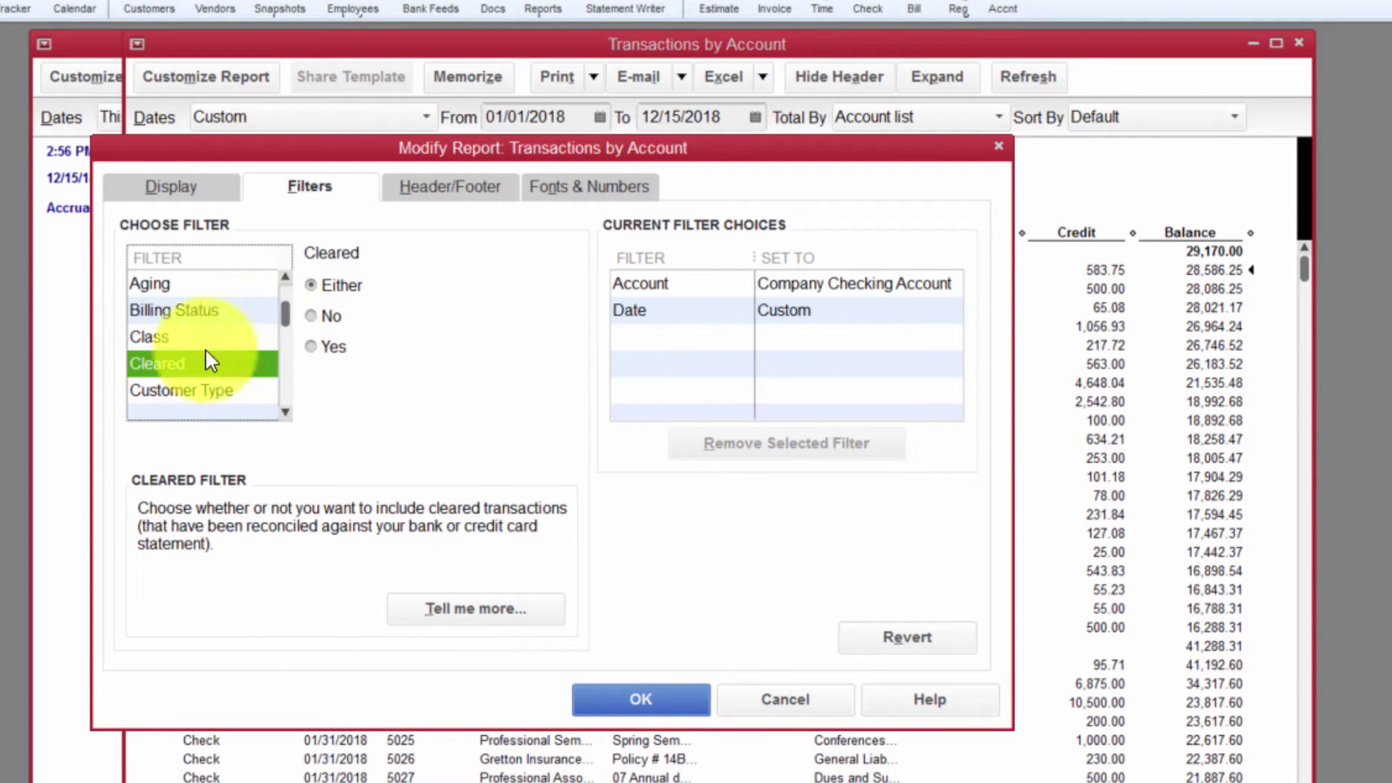
{"action": "left_click", "coordinate": [311, 315]}
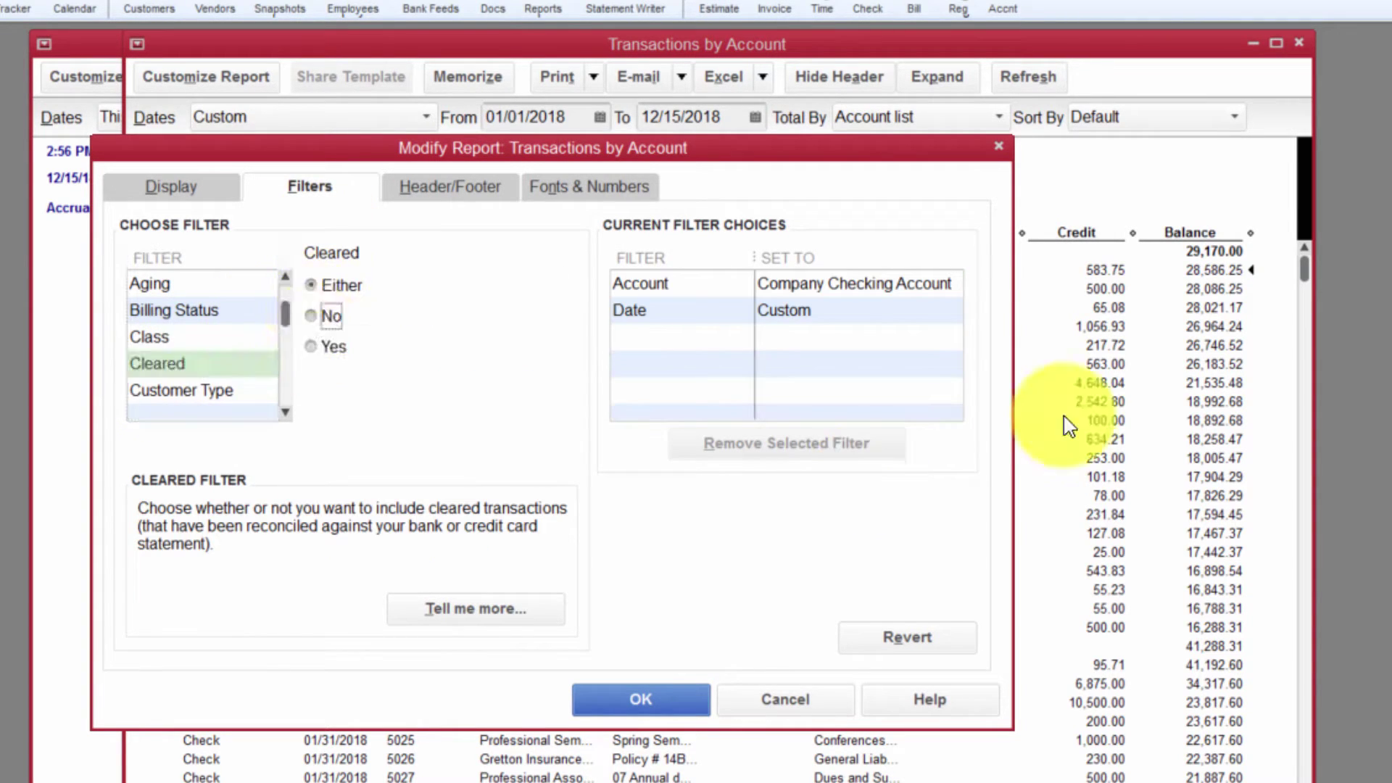
{"action": "left_click", "coordinate": [641, 700]}
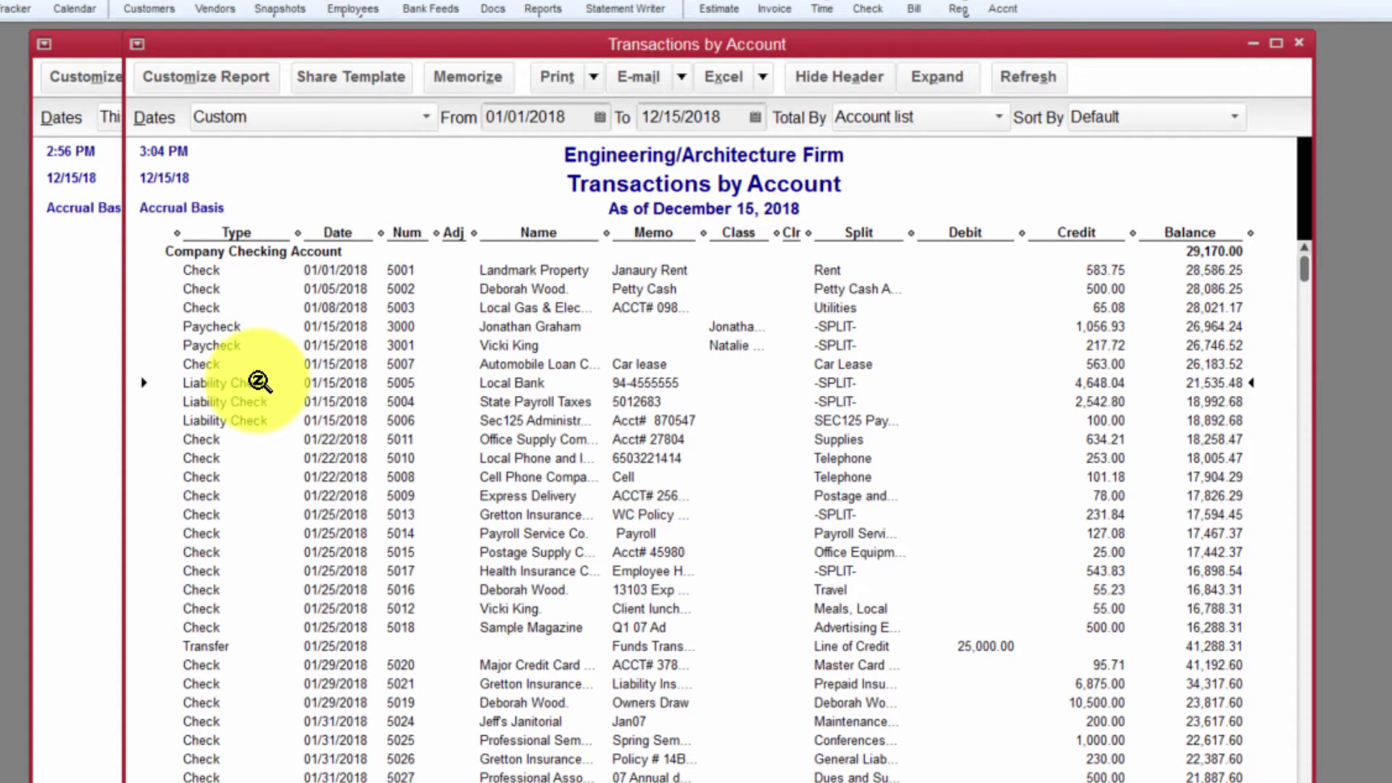
In Customize Report's Display columns, uncheck Debit and Credit and check Amount
{"action": "left_click", "coordinate": [787, 269]}
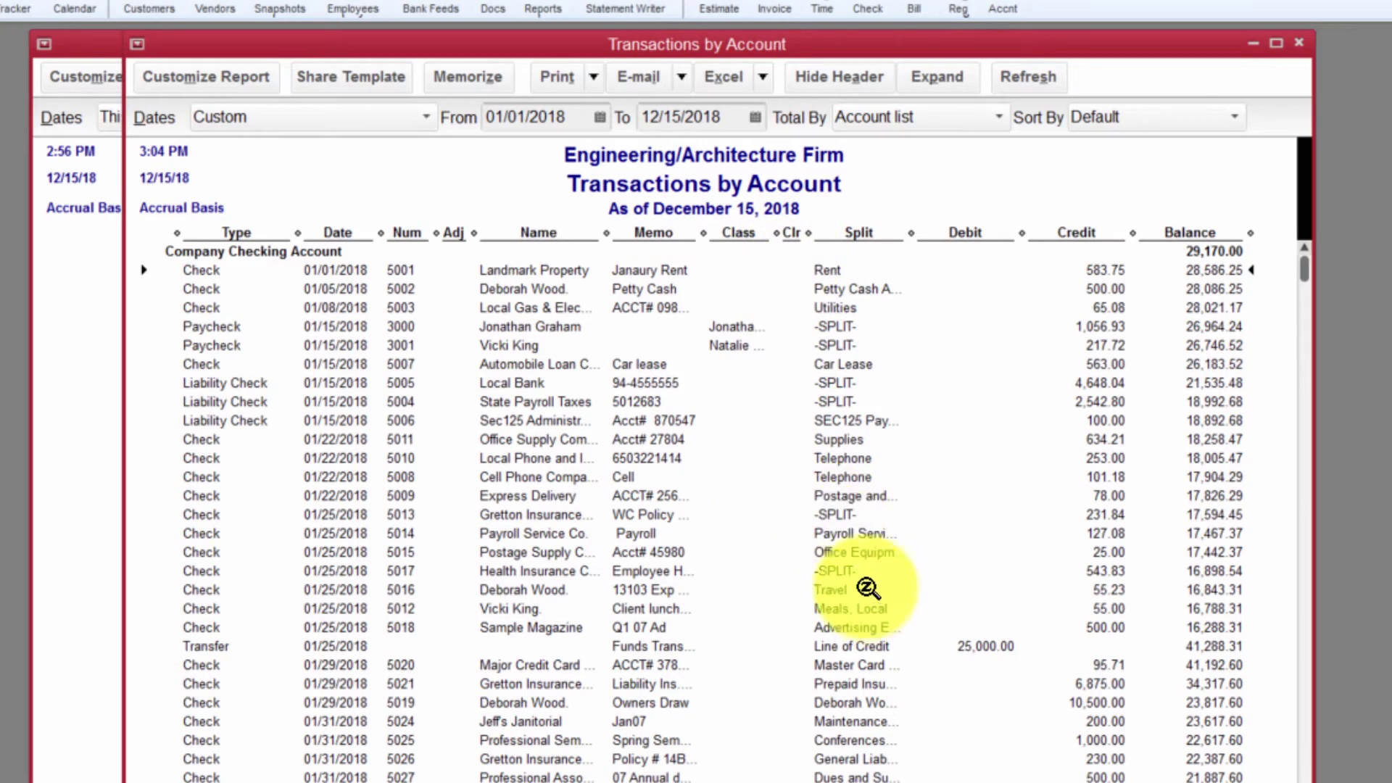
{"action": "scroll", "coordinate": [867, 584], "scroll_direction": "down", "scroll_amount": 6}
{"action": "scroll", "coordinate": [867, 584], "scroll_direction": "down", "scroll_amount": 20}
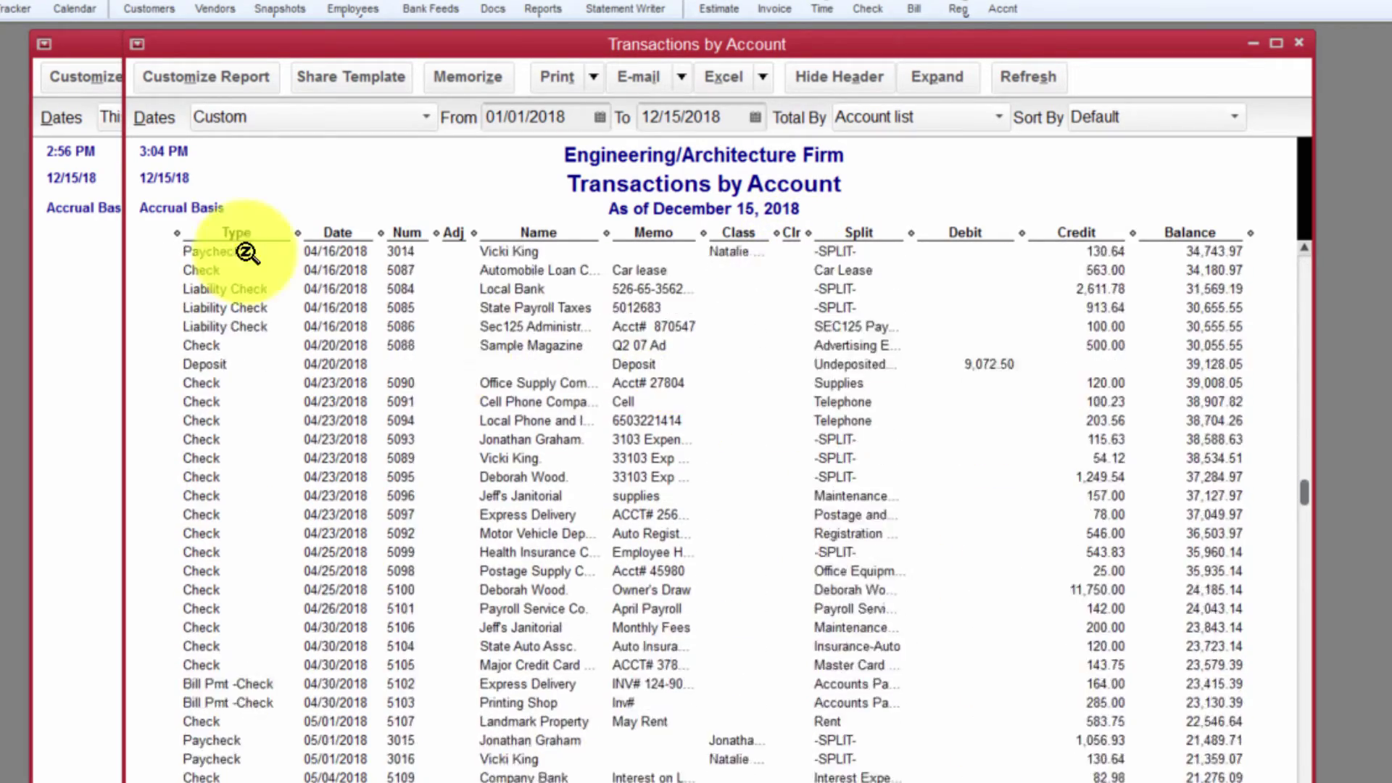
{"action": "scroll", "coordinate": [218, 76], "scroll_direction": "down", "scroll_amount": 20}
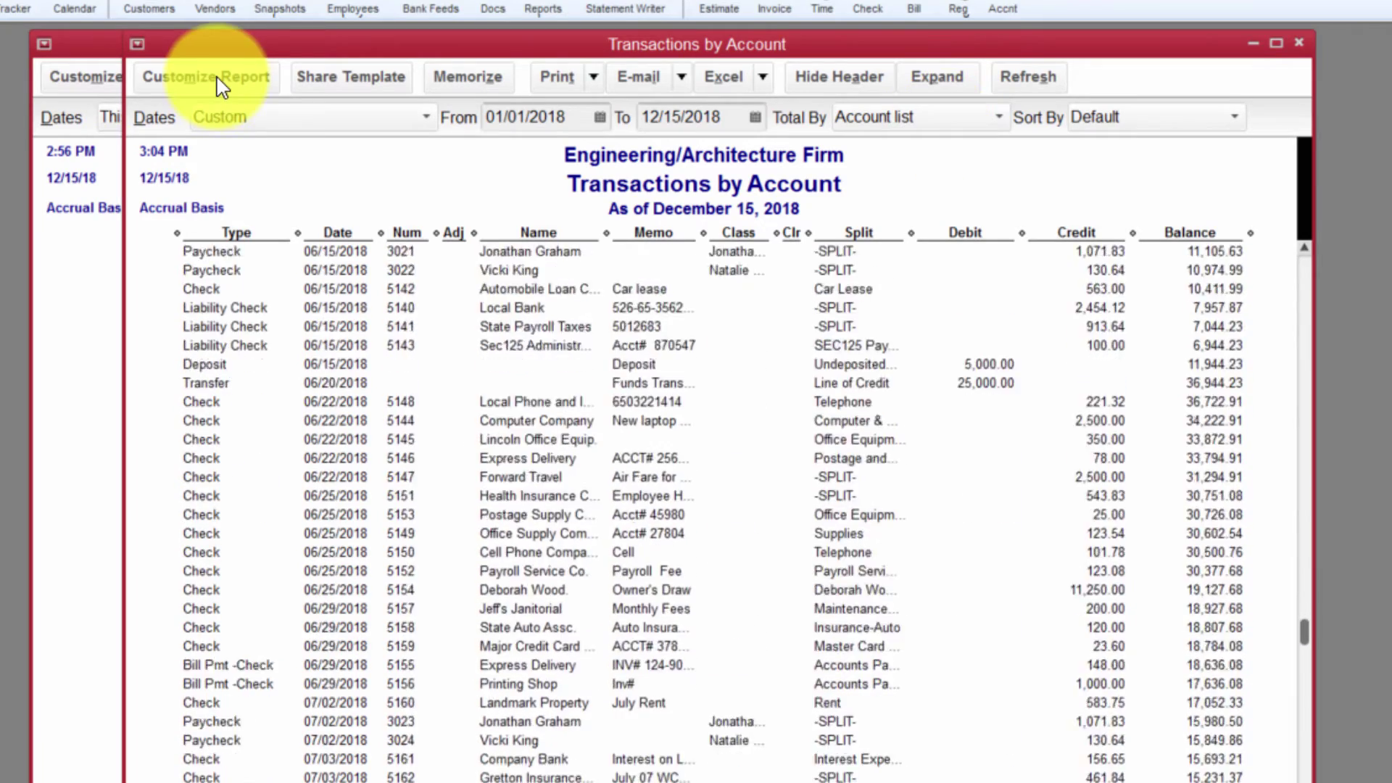
{"action": "scroll", "coordinate": [217, 76], "scroll_direction": "down", "scroll_amount": 4}
{"action": "left_click", "coordinate": [217, 76]}
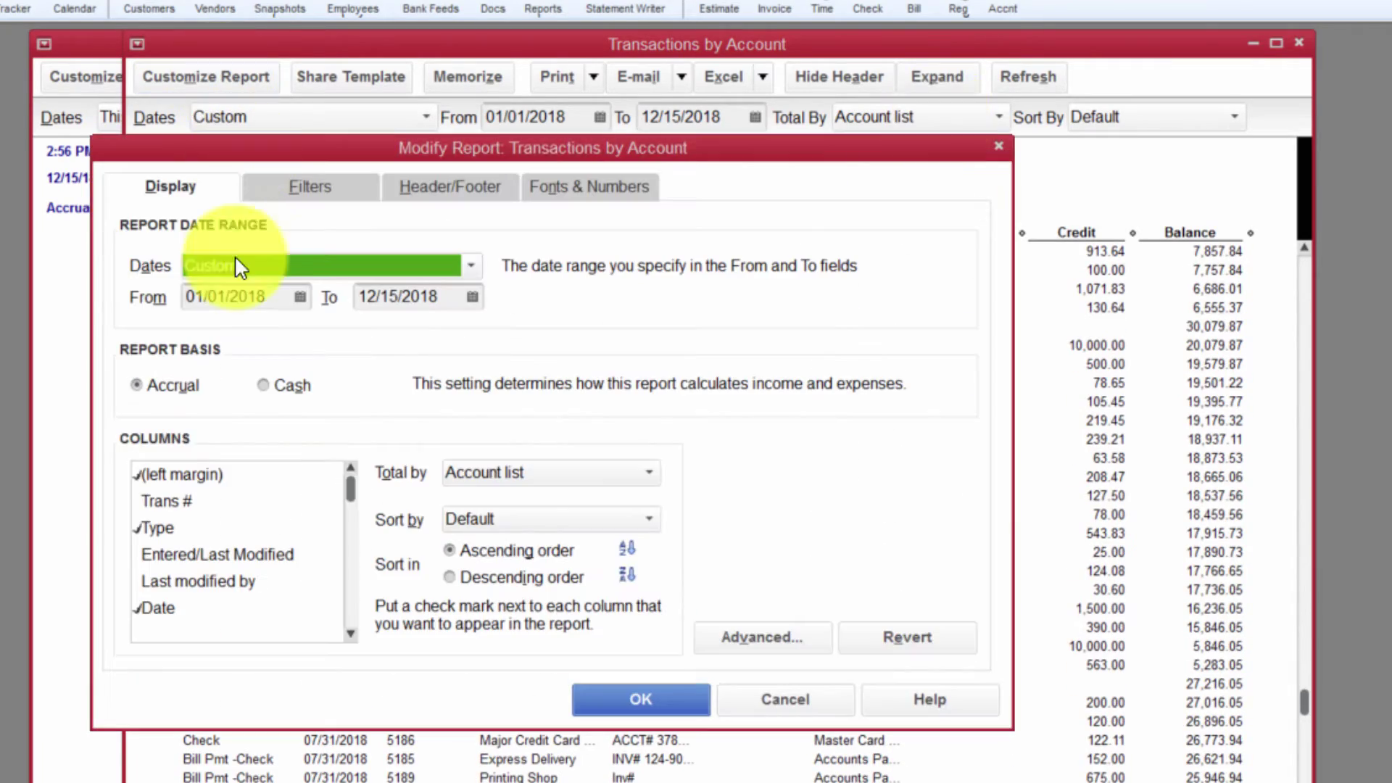
{"action": "left_click_drag", "start_coordinate": [354, 497], "coordinate": [301, 573]}
{"action": "left_click", "coordinate": [160, 528]}
{"action": "left_click", "coordinate": [162, 554]}
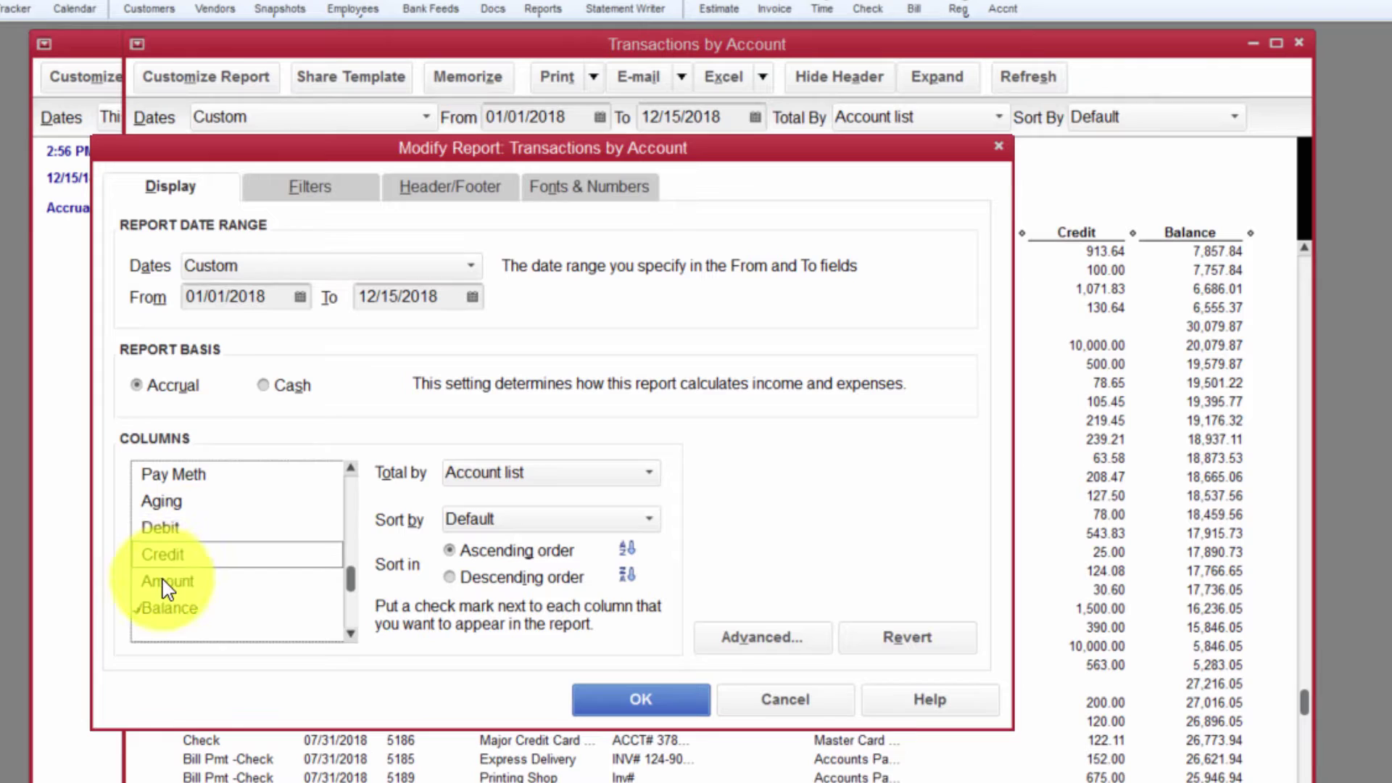
{"action": "left_click", "coordinate": [167, 581]}
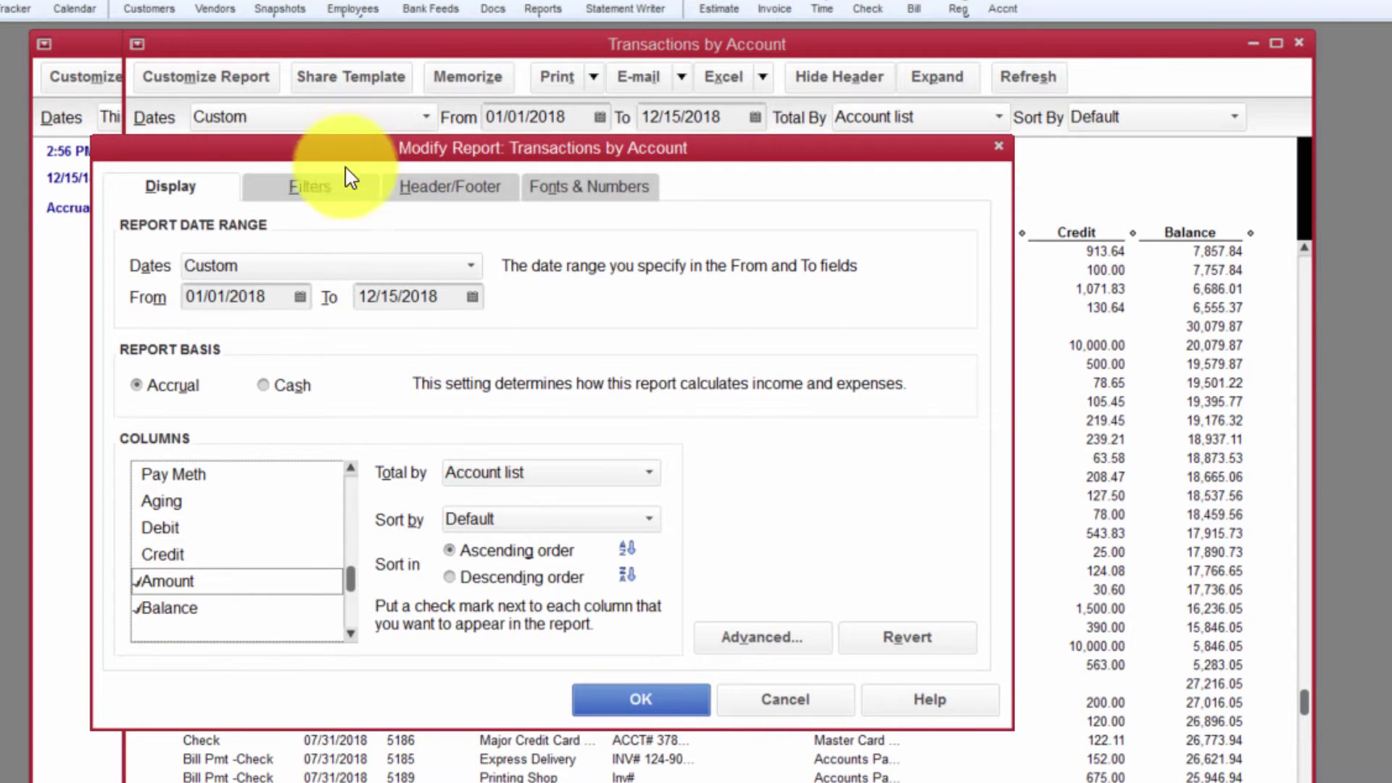
Filter by Transaction Type using Multiple Transaction Types, ticking Payment alongside Check
{"action": "left_click", "coordinate": [341, 199]}
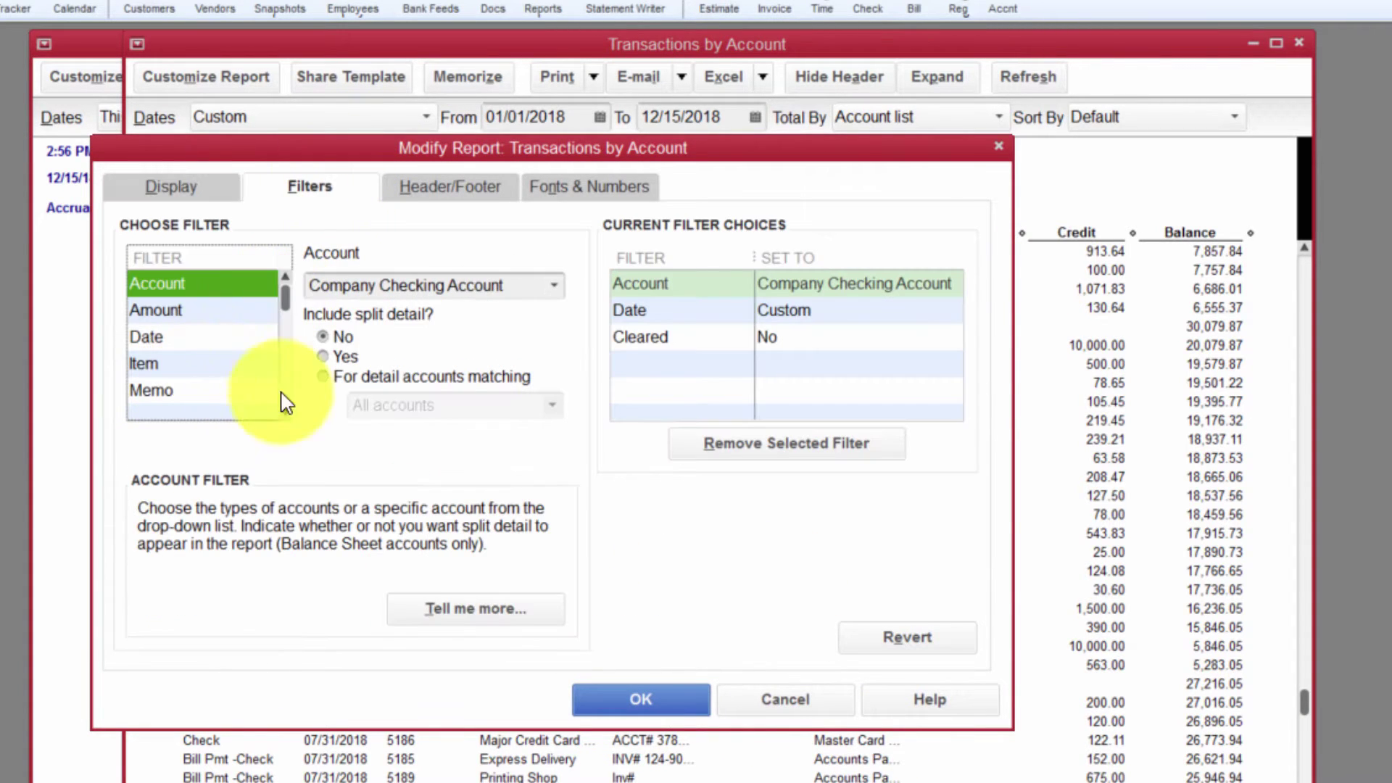
{"action": "scroll", "coordinate": [286, 397], "scroll_direction": "down", "scroll_amount": 3}
{"action": "scroll", "coordinate": [203, 348], "scroll_direction": "down", "scroll_amount": 1}
{"action": "left_click", "coordinate": [185, 337]}
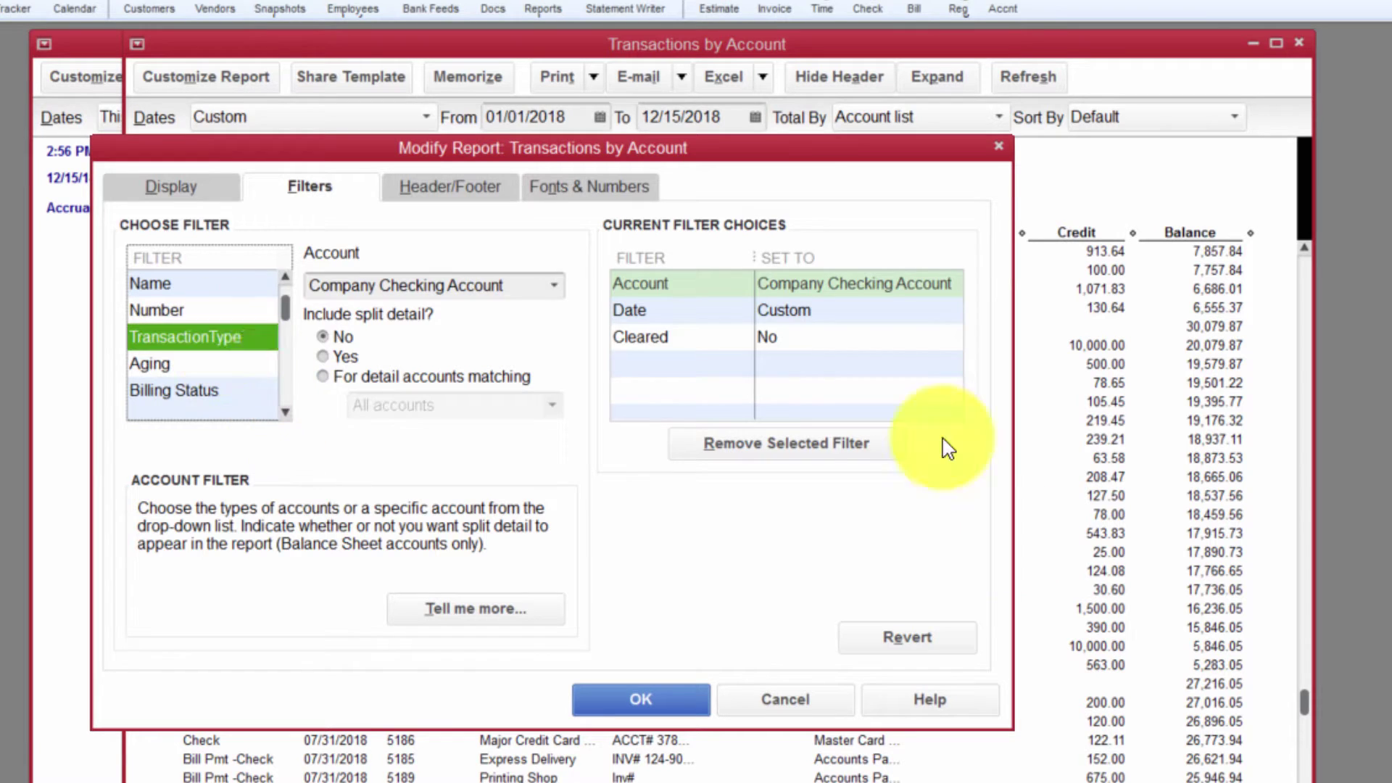
{"action": "left_click", "coordinate": [406, 285]}
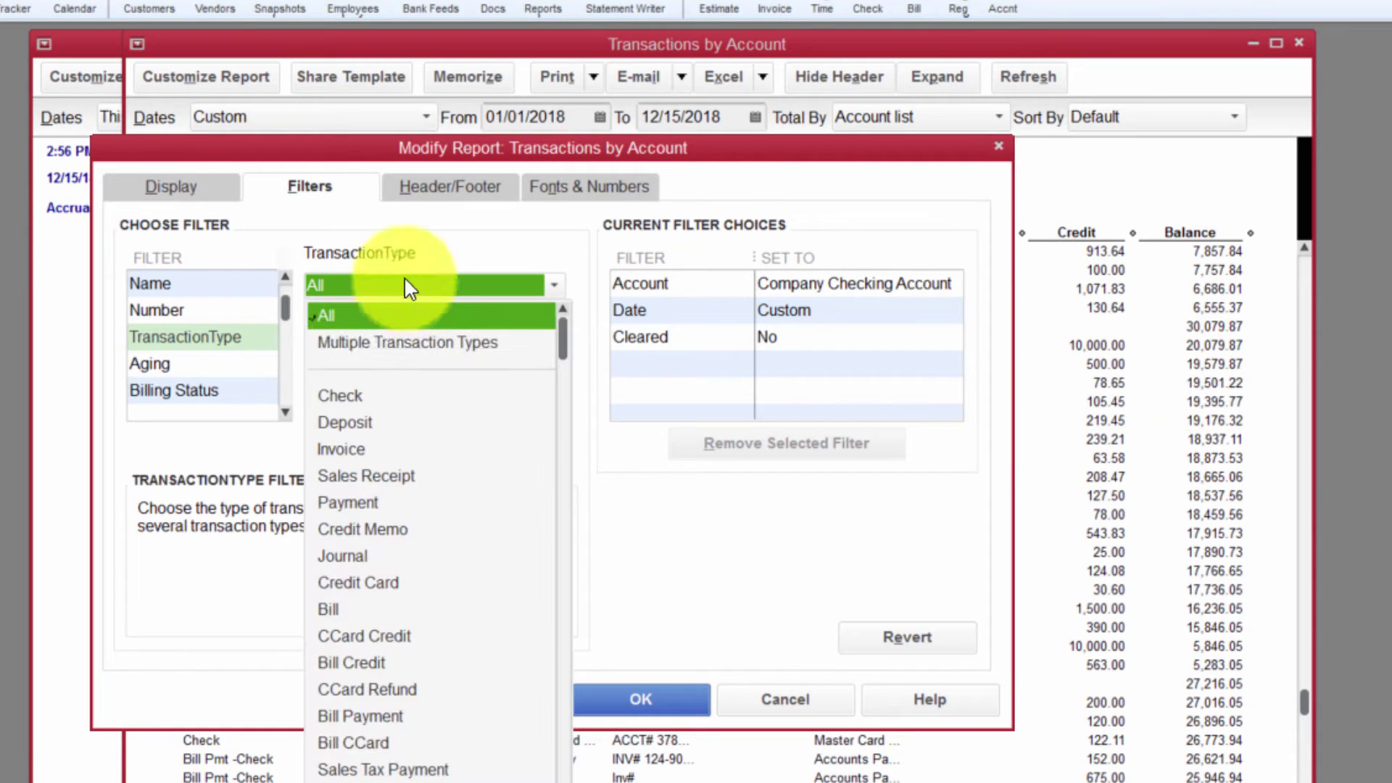
{"action": "left_click", "coordinate": [377, 347]}
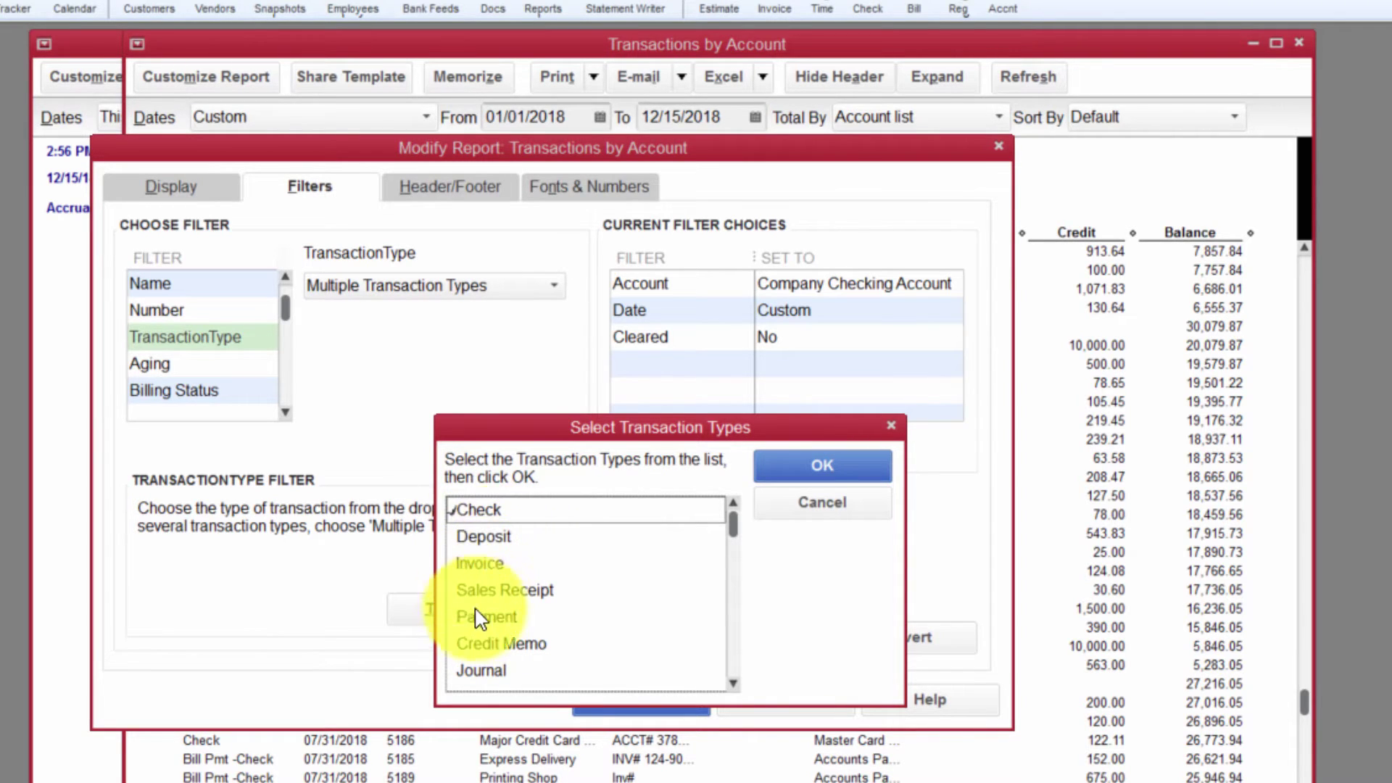
{"action": "left_click", "coordinate": [496, 617]}
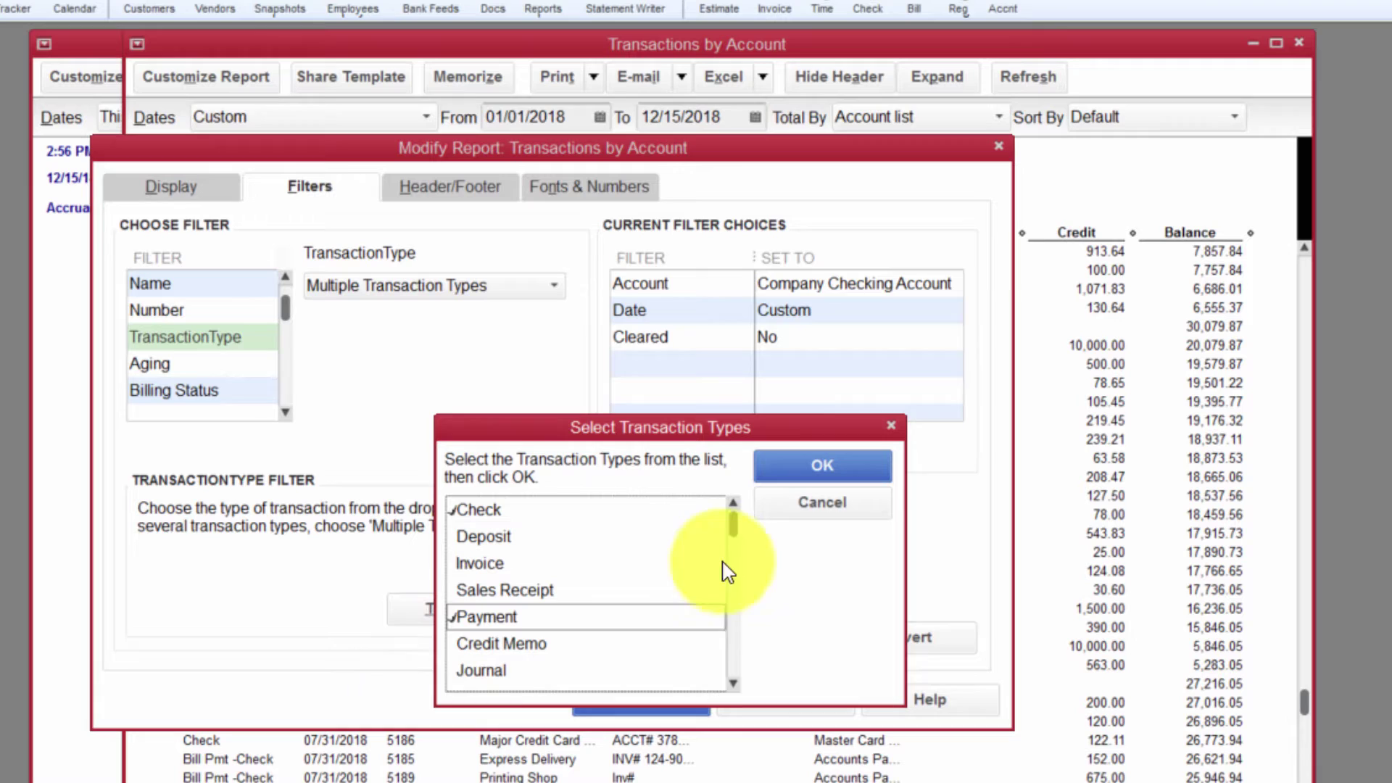
Also tick Bill Payment and Payroll Liability Check in the transaction type list
{"action": "left_click", "coordinate": [734, 685]}
{"action": "left_click", "coordinate": [734, 684]}
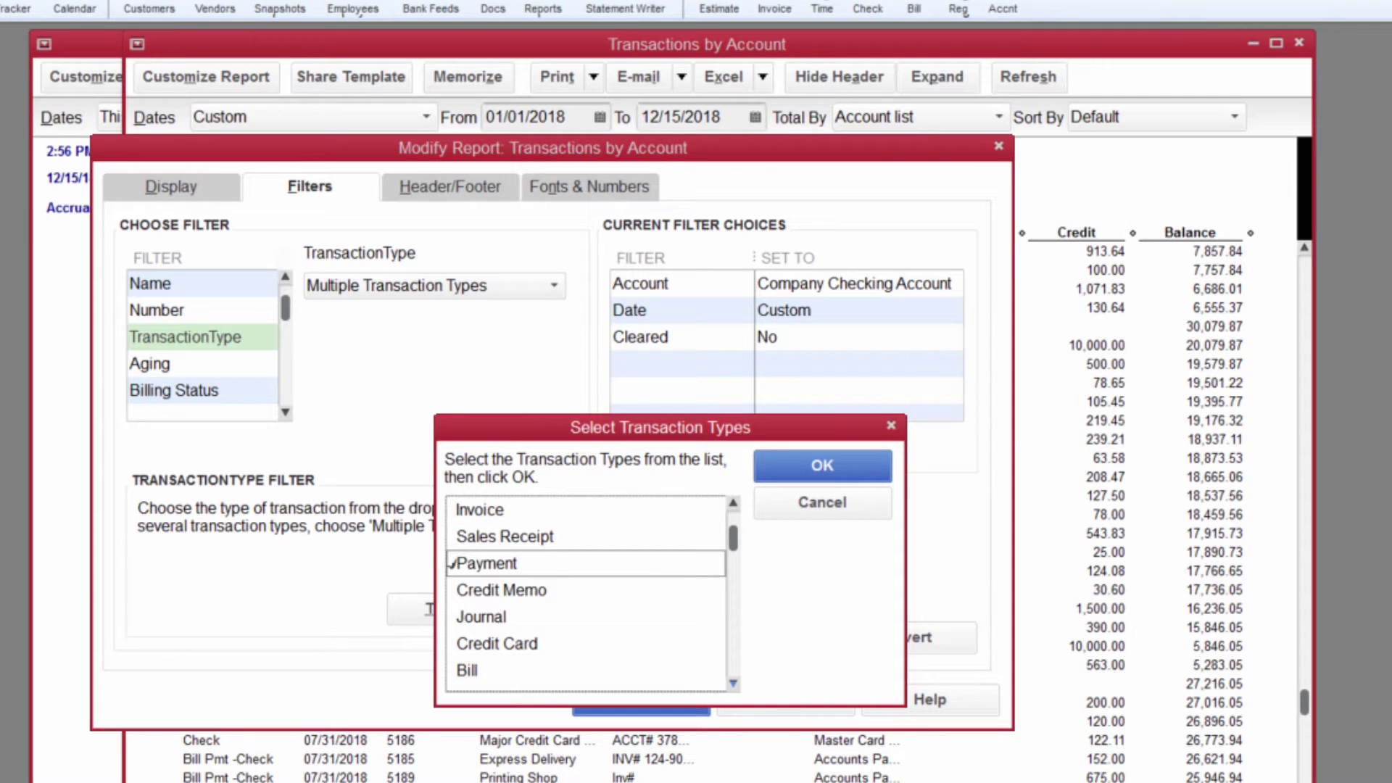
{"action": "left_click", "coordinate": [734, 685]}
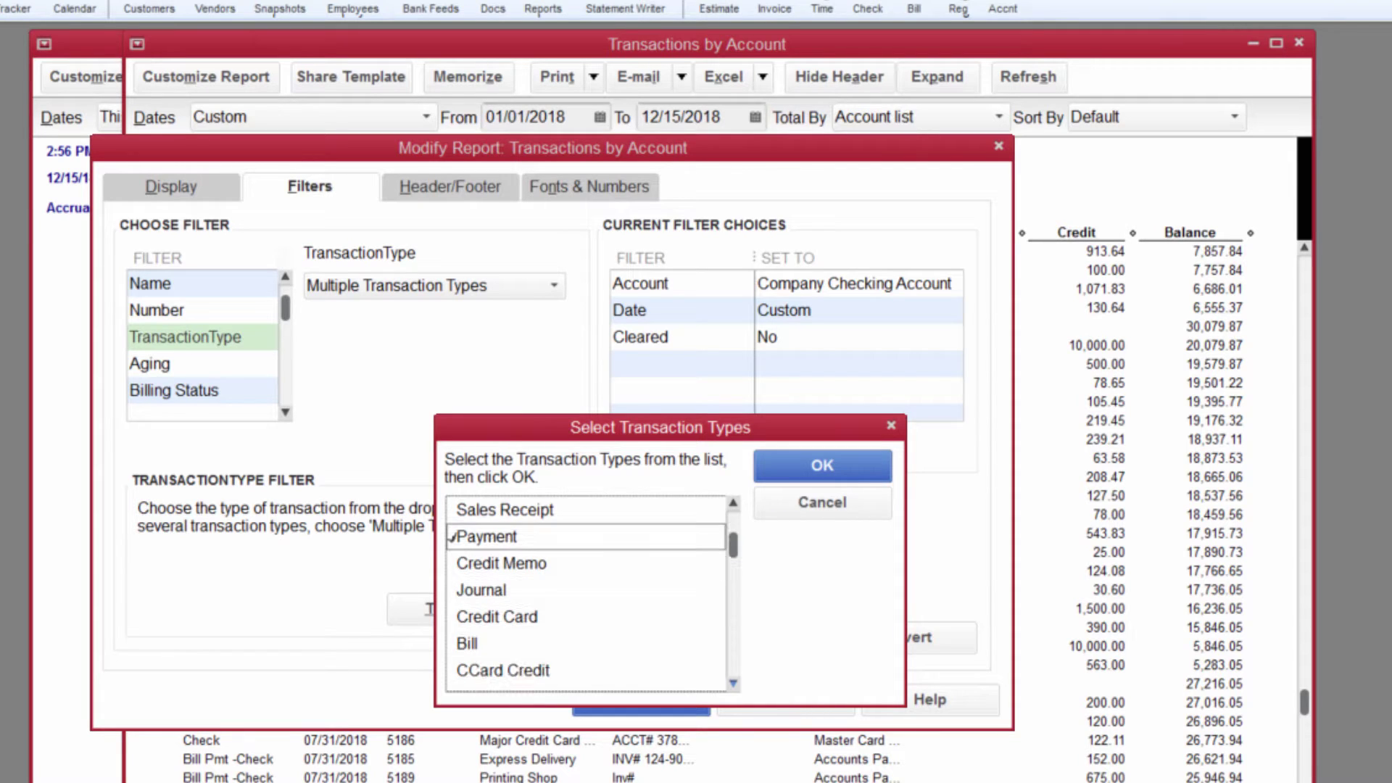
{"action": "left_click", "coordinate": [734, 685]}
{"action": "left_click", "coordinate": [734, 684]}
{"action": "left_click", "coordinate": [734, 685]}
{"action": "left_click", "coordinate": [734, 685]}
{"action": "left_click", "coordinate": [734, 685]}
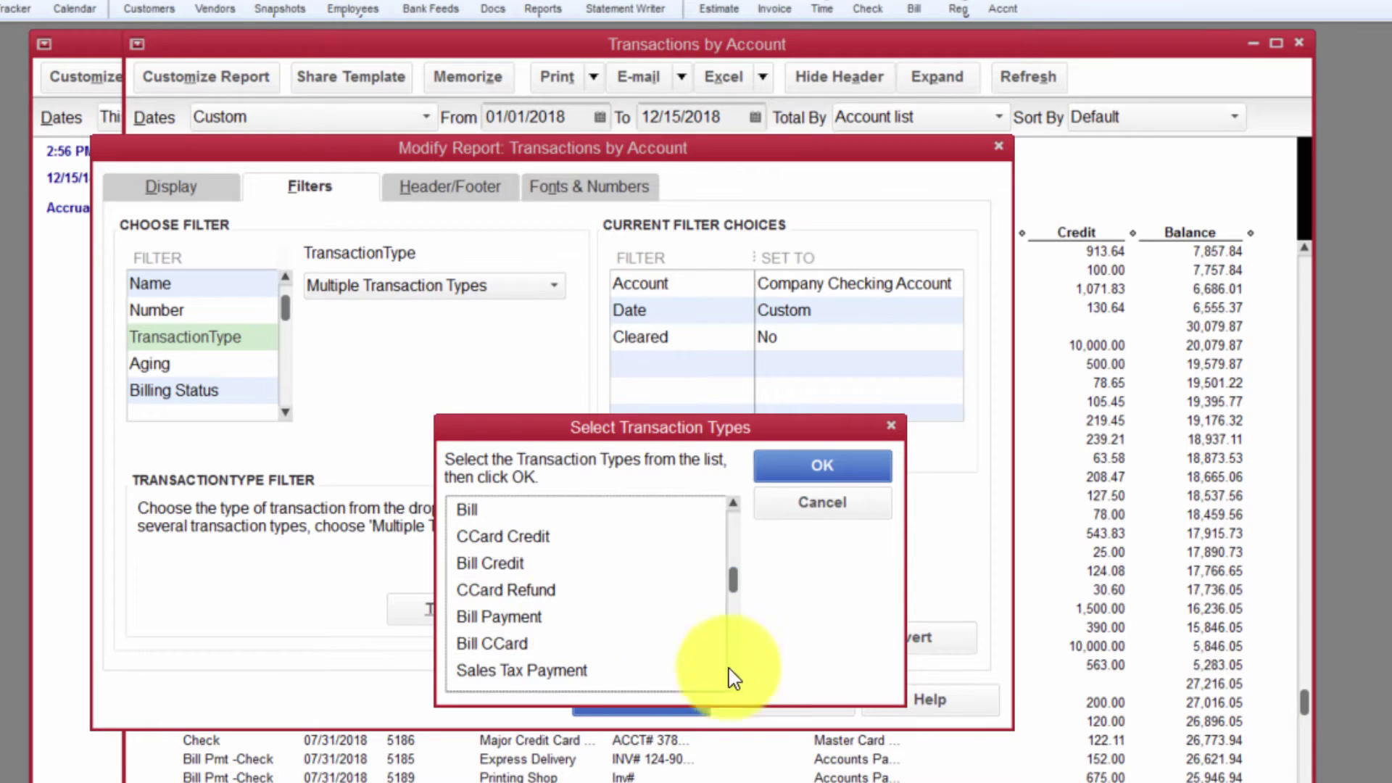
{"action": "left_click", "coordinate": [467, 617]}
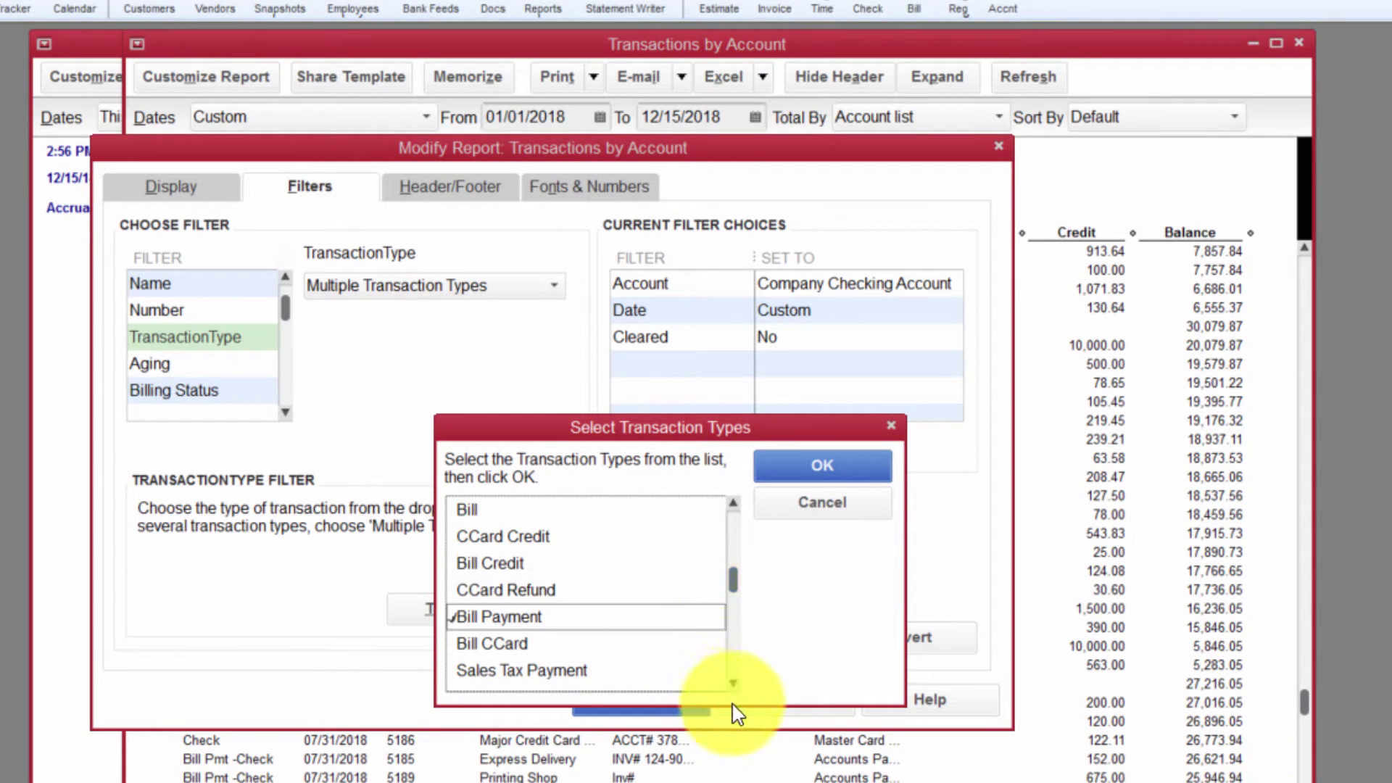
{"action": "left_click", "coordinate": [733, 684]}
{"action": "left_click", "coordinate": [733, 683]}
{"action": "left_click", "coordinate": [733, 683]}
{"action": "left_click", "coordinate": [733, 683]}
{"action": "left_click", "coordinate": [733, 683]}
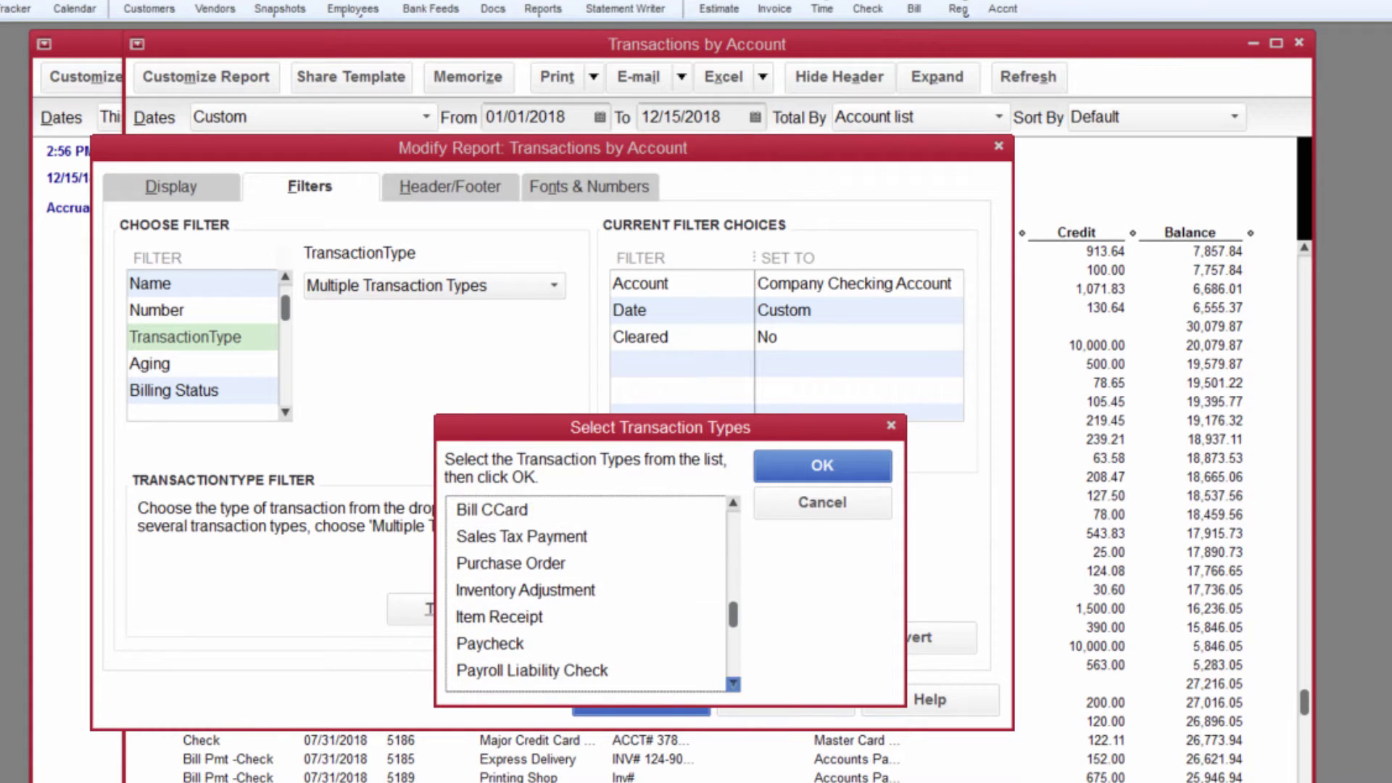
{"action": "left_click", "coordinate": [733, 683]}
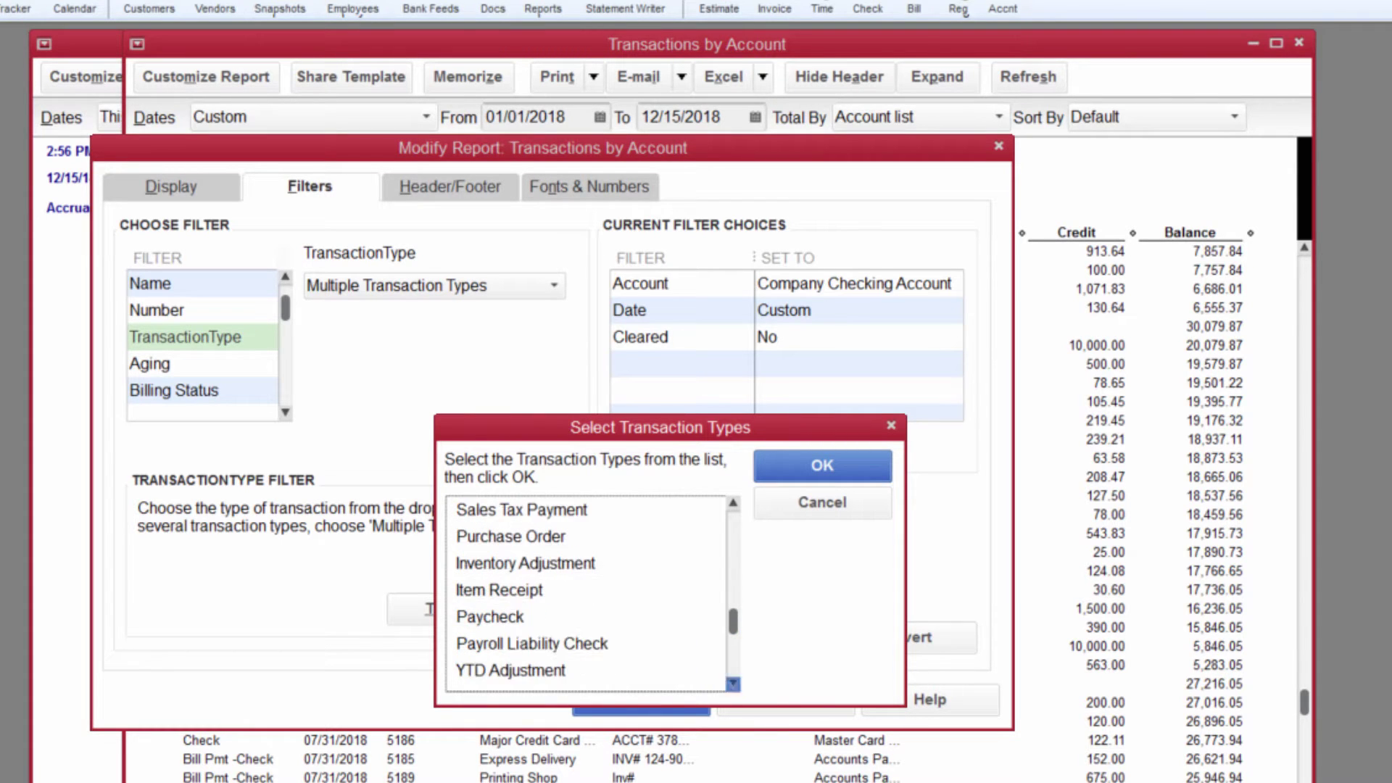
{"action": "left_click", "coordinate": [555, 643]}
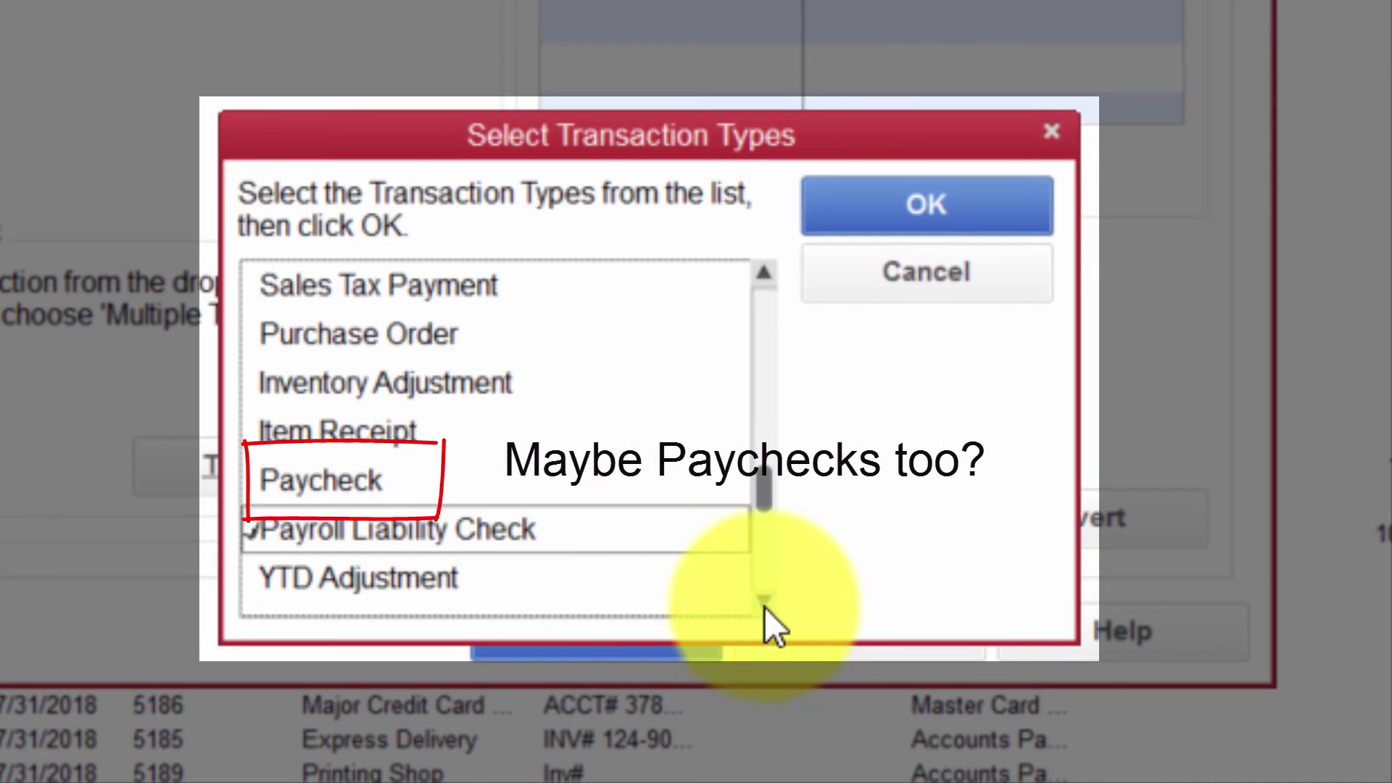
{"action": "left_click", "coordinate": [762, 604]}
{"action": "left_click", "coordinate": [763, 604]}
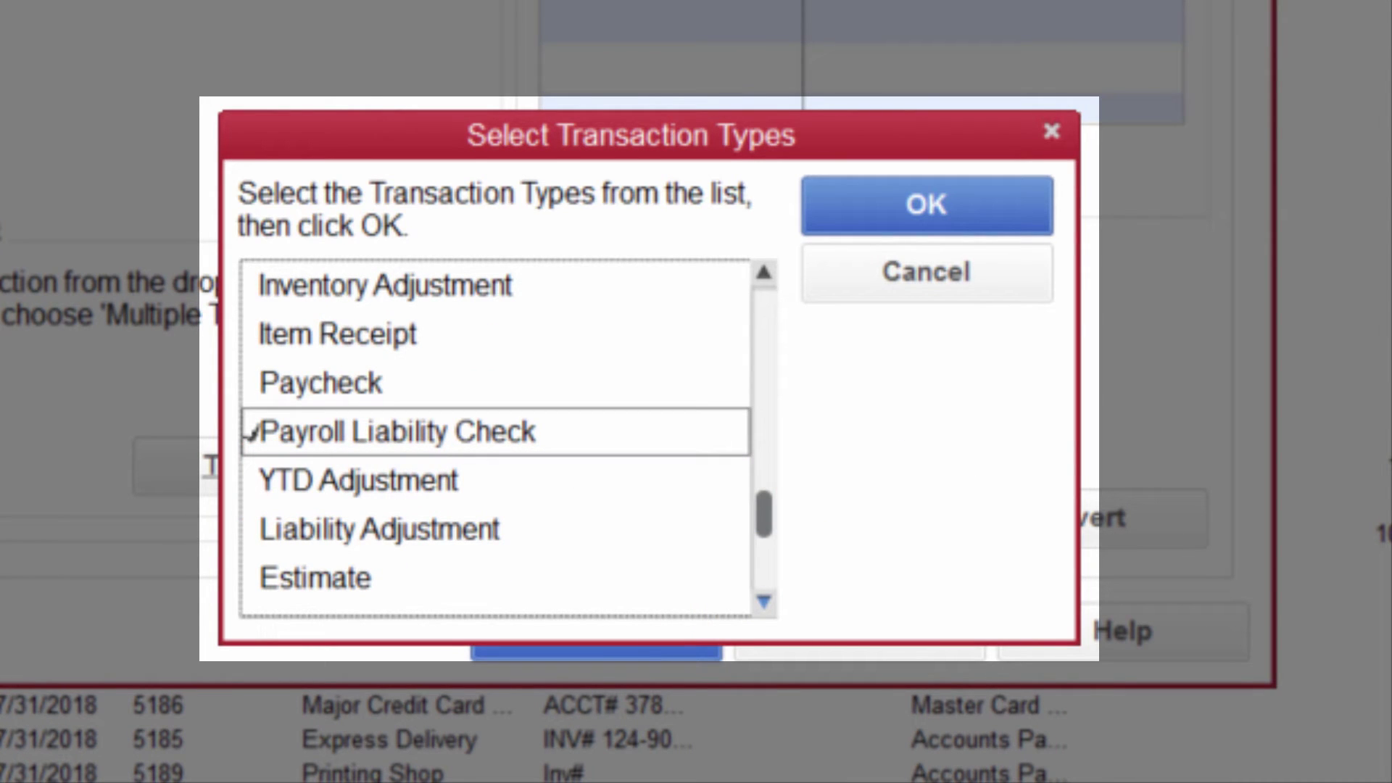
{"action": "left_click", "coordinate": [758, 597]}
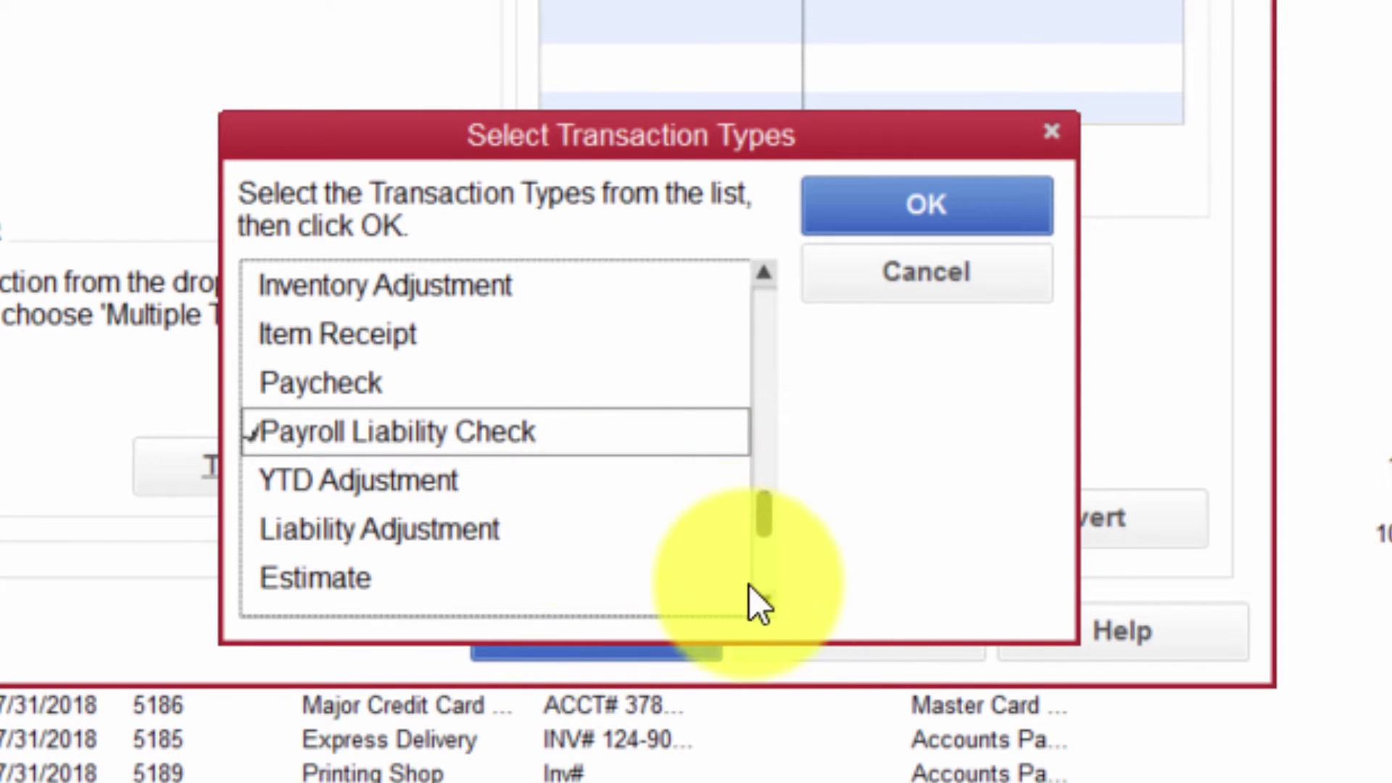
{"action": "left_click", "coordinate": [762, 602]}
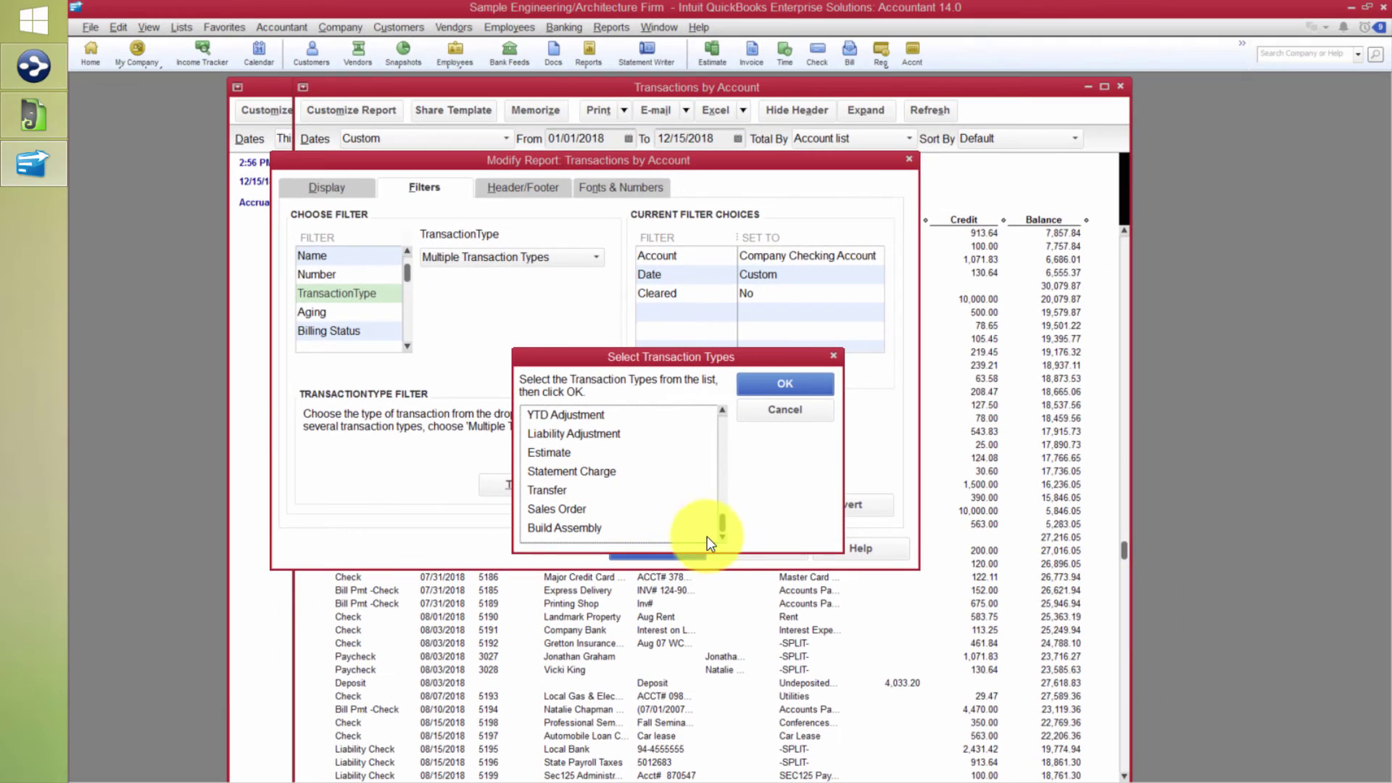
Confirm the transaction types and apply the filters, then scroll the refreshed report to the top
{"action": "left_click", "coordinate": [811, 348]}
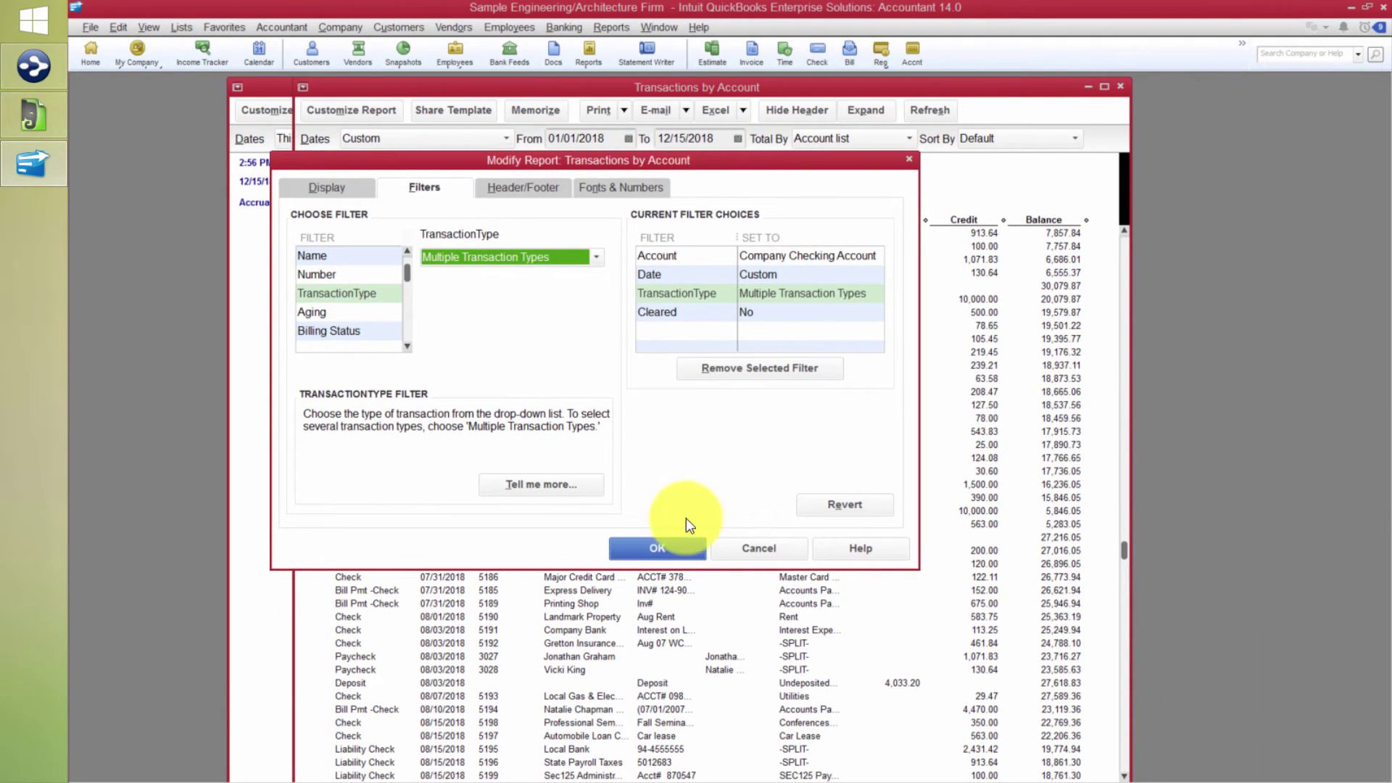
{"action": "key", "text": "Return"}
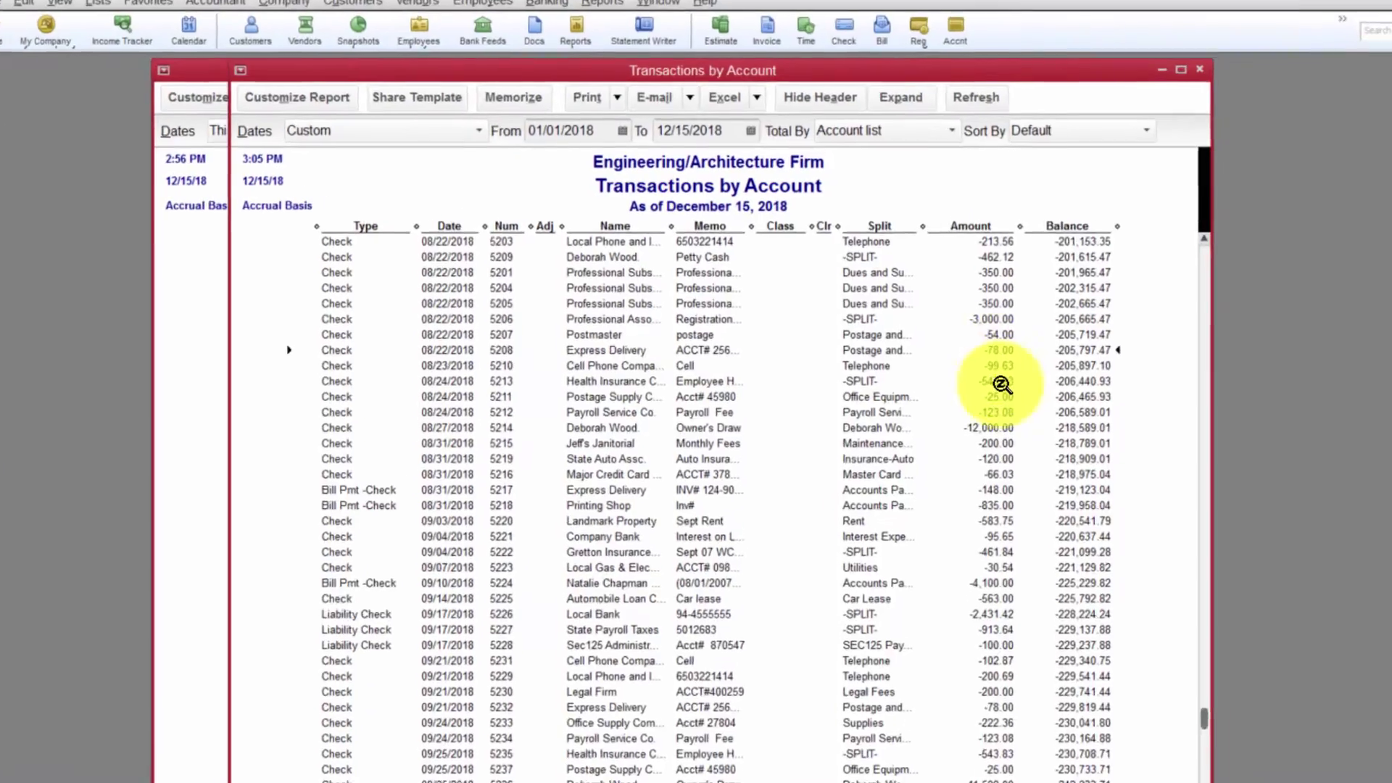
{"action": "scroll", "coordinate": [1002, 385], "scroll_direction": "up", "scroll_amount": 15}
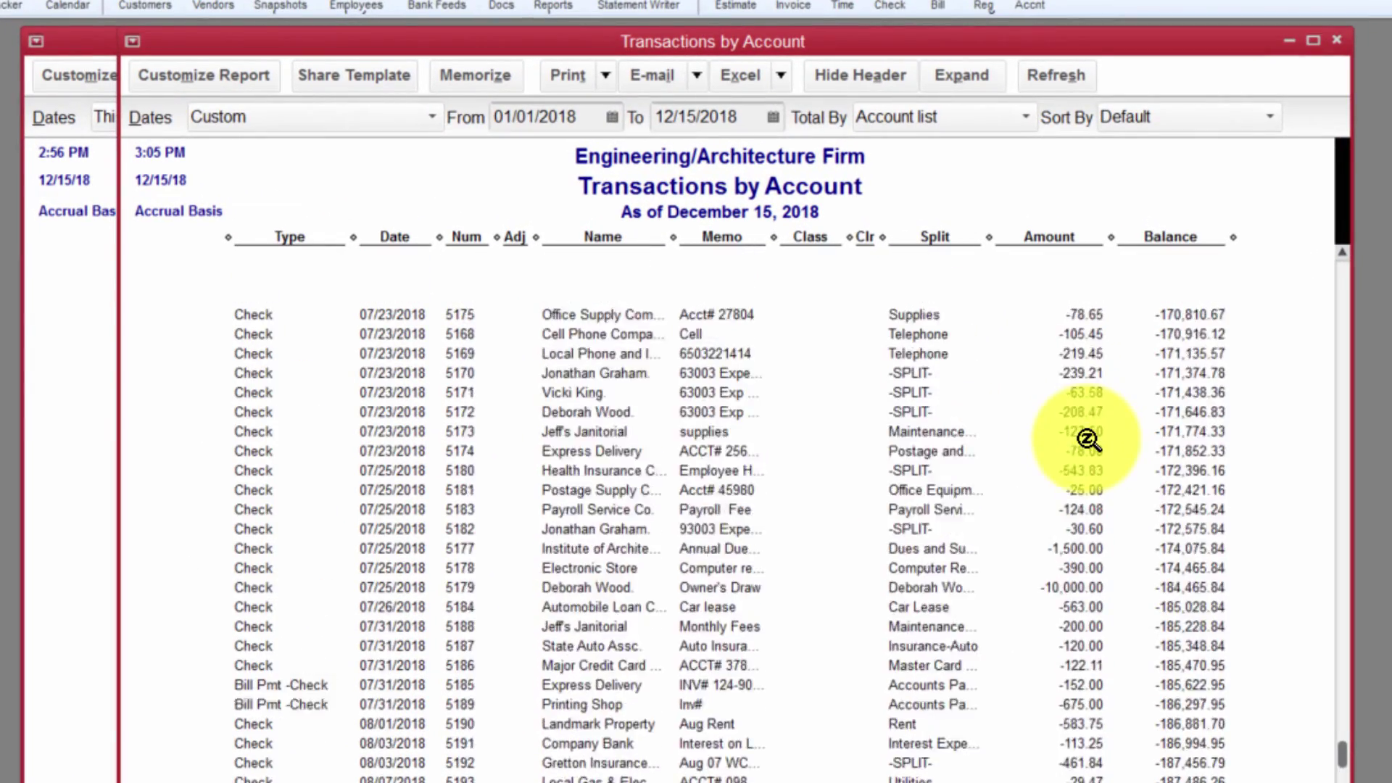
{"action": "scroll", "coordinate": [1088, 439], "scroll_direction": "up", "scroll_amount": 8}
{"action": "scroll", "coordinate": [1073, 233], "scroll_direction": "down", "scroll_amount": 20}
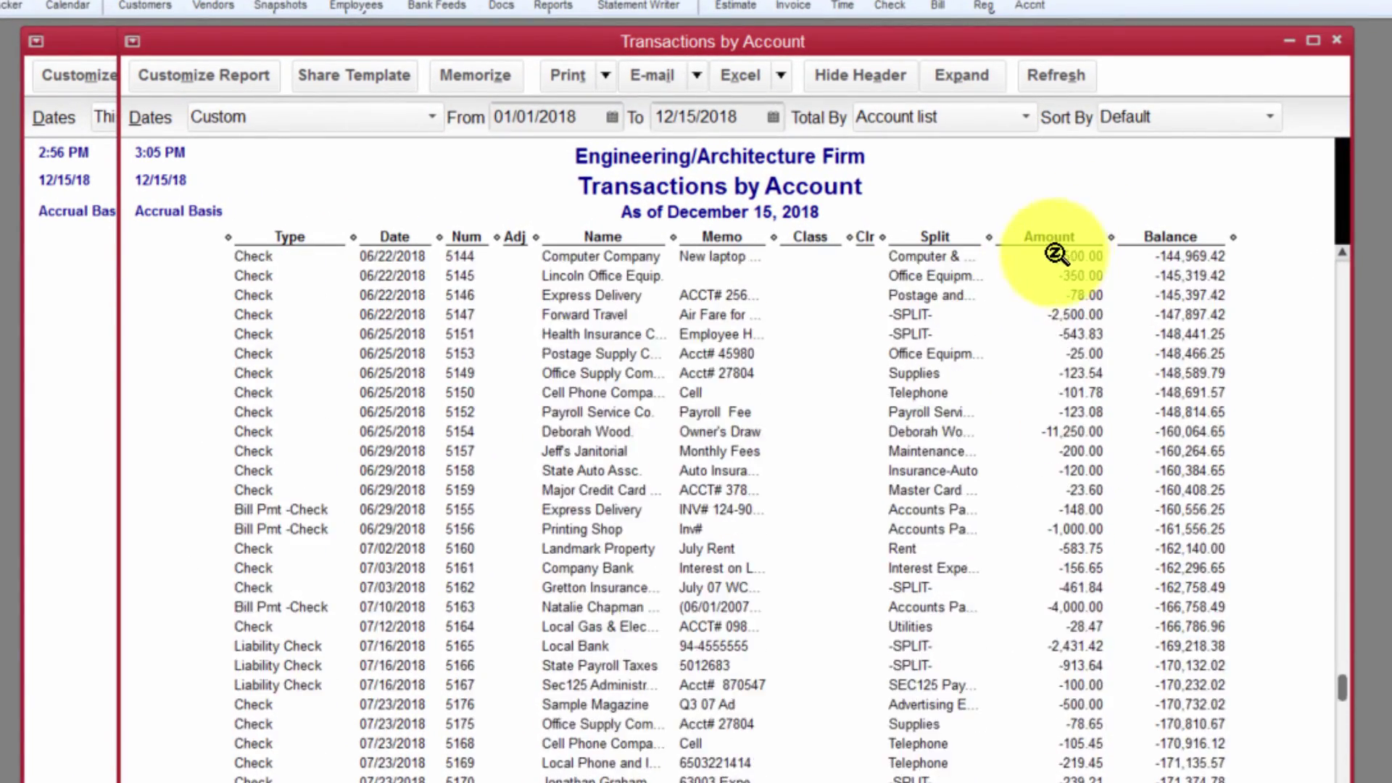
{"action": "scroll", "coordinate": [1074, 276], "scroll_direction": "down", "scroll_amount": 3}
{"action": "scroll", "coordinate": [1074, 275], "scroll_direction": "up", "scroll_amount": 20}
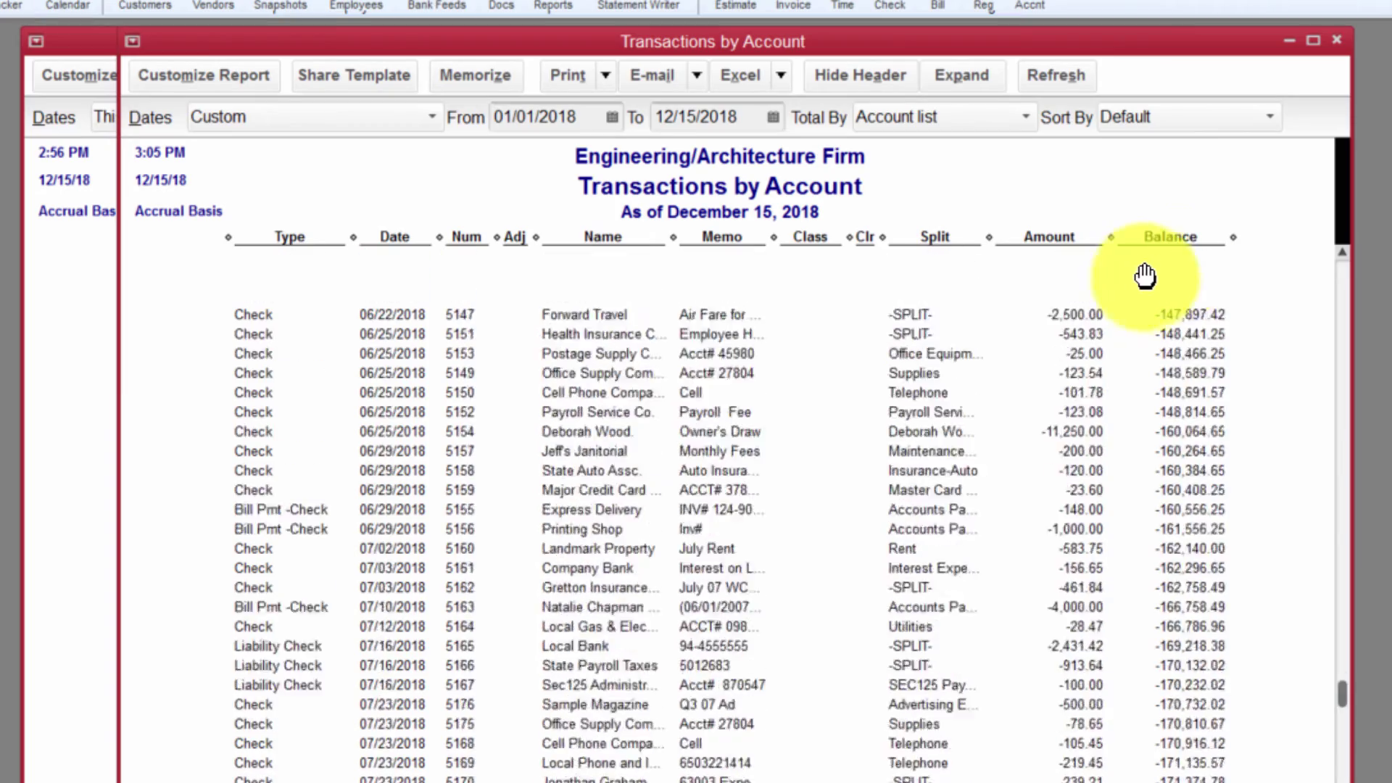
{"action": "scroll", "coordinate": [1291, 290], "scroll_direction": "up", "scroll_amount": 5}
{"action": "left_click", "coordinate": [1277, 295]}
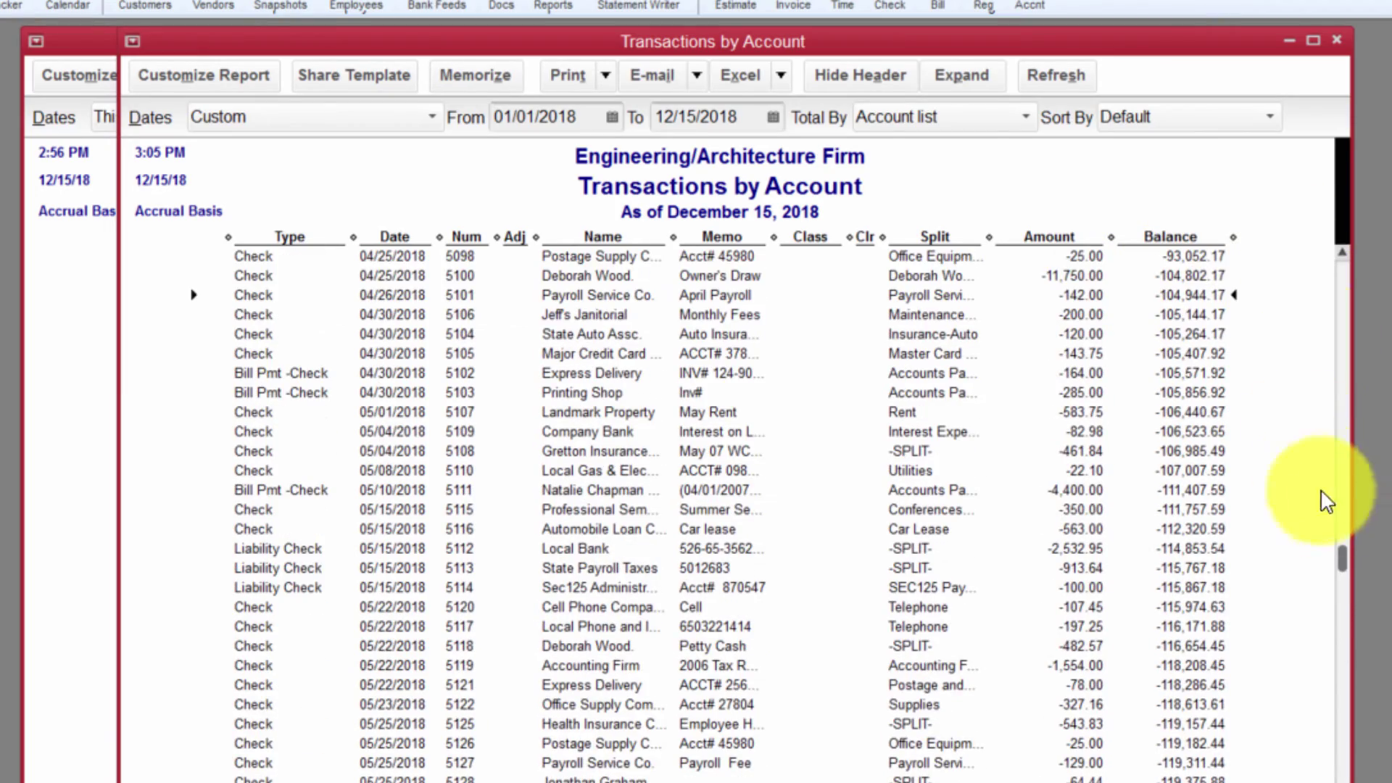
{"action": "left_click_drag", "start_coordinate": [1338, 554], "coordinate": [1355, 251]}
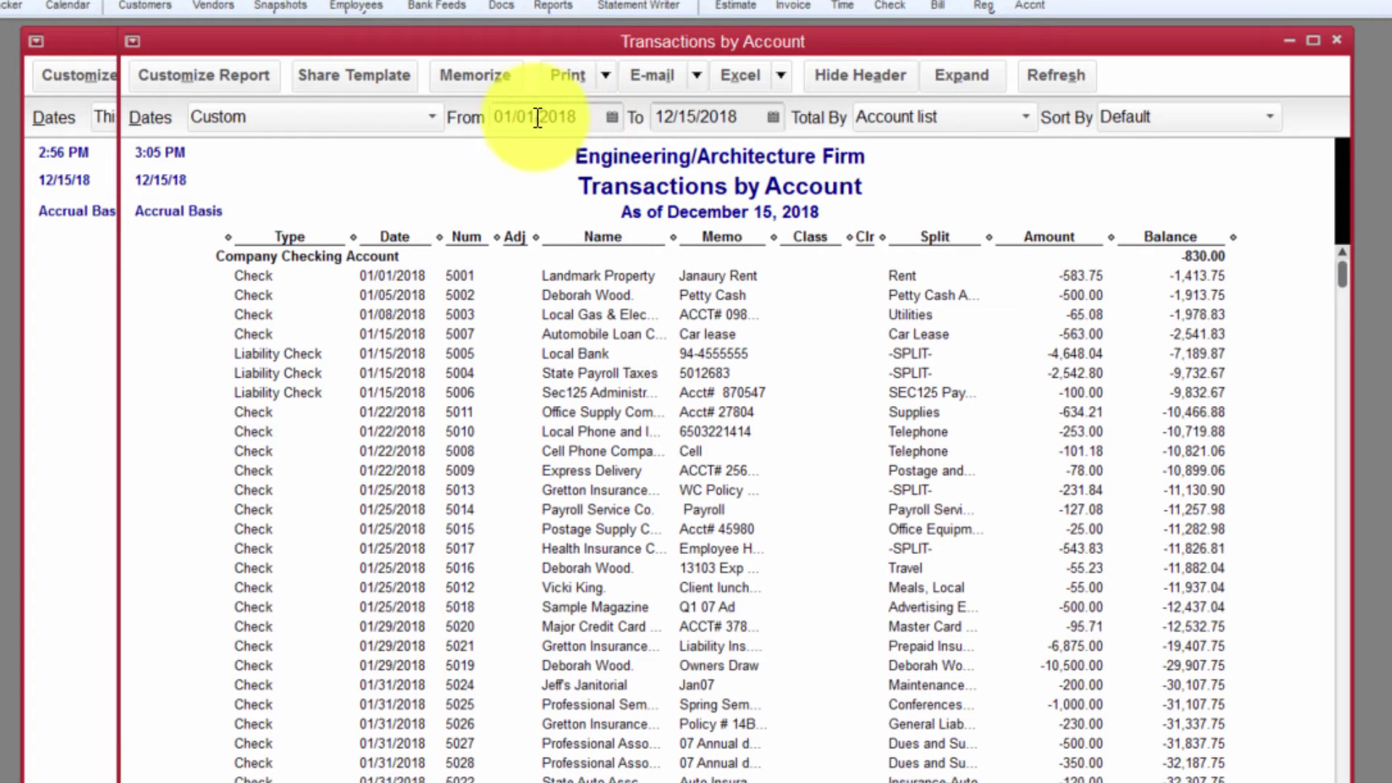
Set the report's Dates range to All so every transaction appears
{"action": "key", "text": "shift+Tab"}
{"action": "left_click", "coordinate": [289, 119]}
{"action": "type", "text": "a"}
{"action": "left_click", "coordinate": [288, 120]}
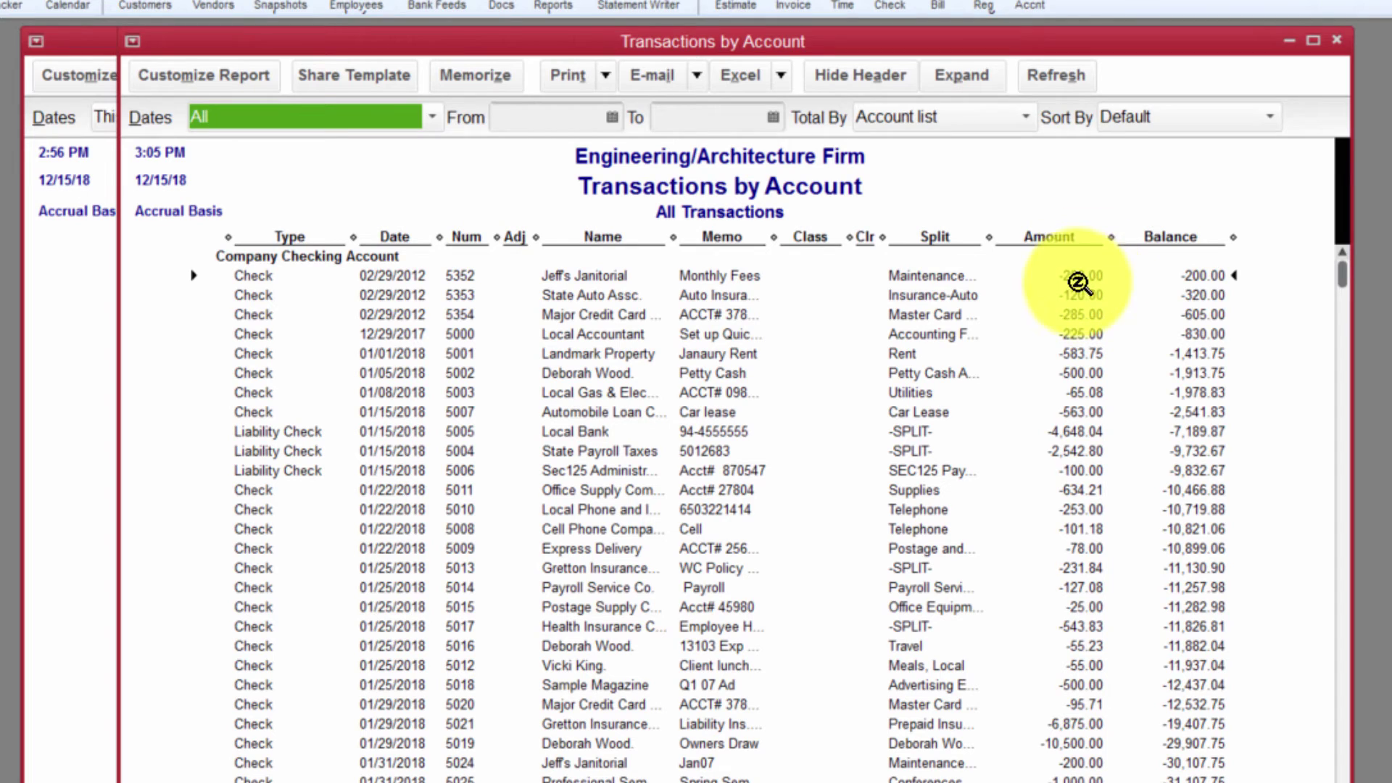
{"action": "left_click", "coordinate": [1132, 284]}
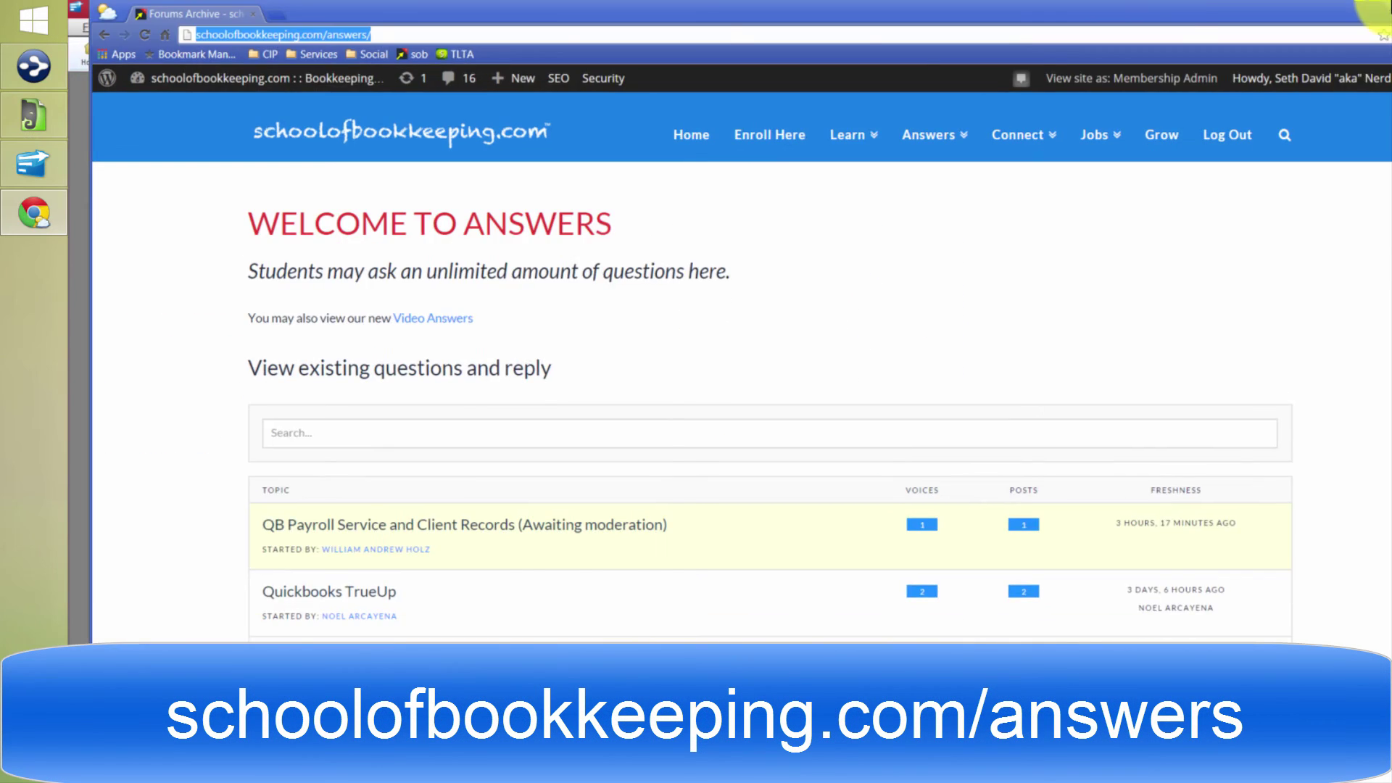
Maximize Chrome on the schoolofbookkeeping.com answers page, then minimize it to reveal QuickBooks
{"action": "double_click", "coordinate": [994, 4]}
{"action": "left_click_drag", "start_coordinate": [993, 3], "coordinate": [707, 9]}
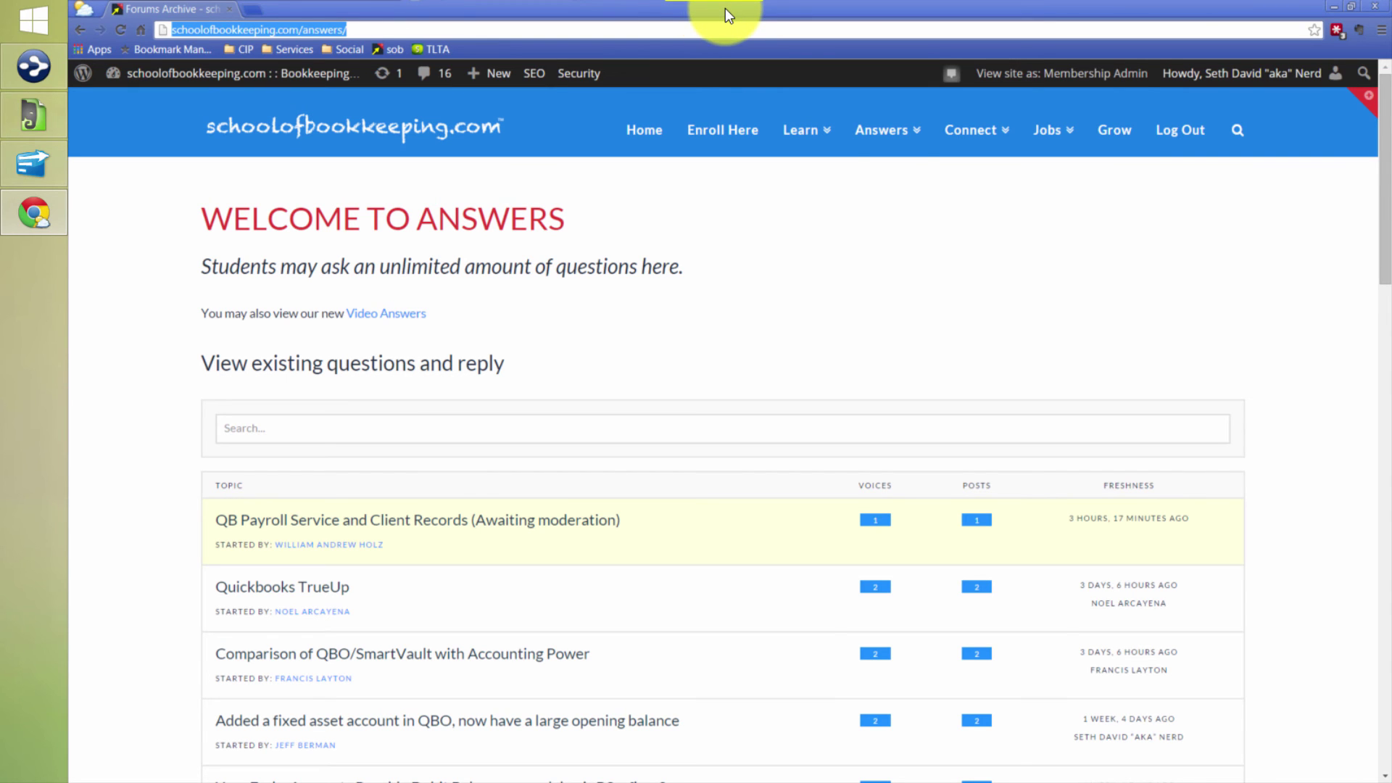
{"action": "key", "text": "super+Down"}
{"action": "key", "text": "super+Down"}
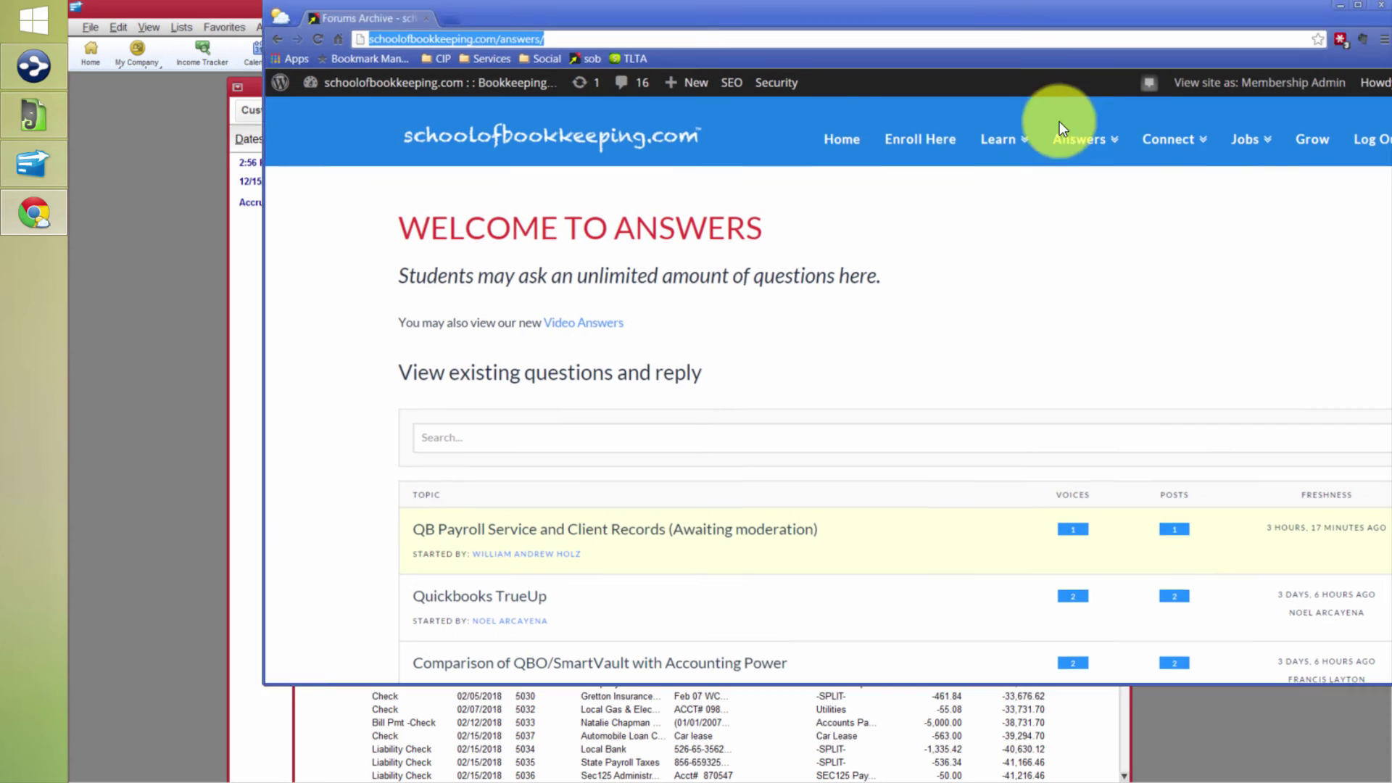